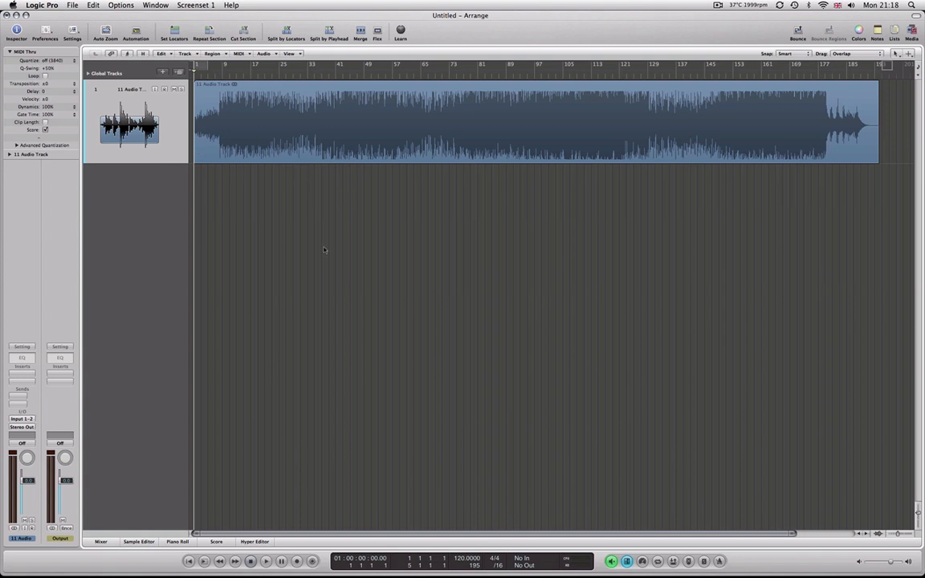
Lower the audio track's channel volume to -5.2 dB during playback and return the playhead to the start
key(space)
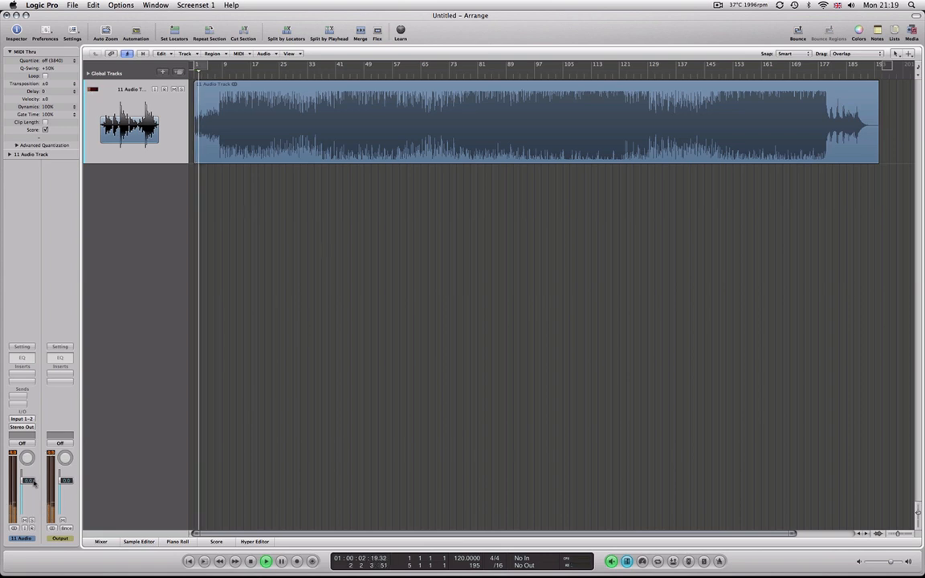
drag(33, 493, 35, 507)
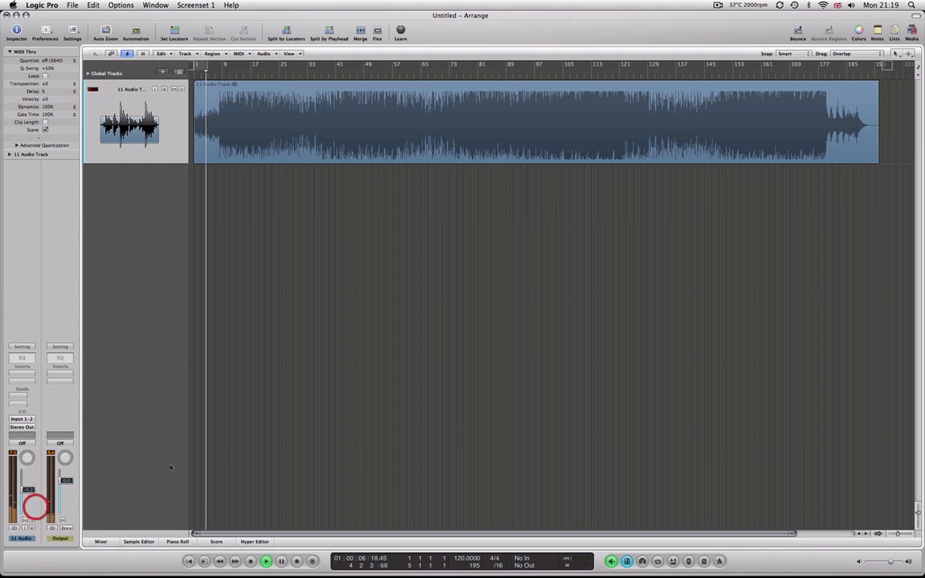
click(255, 437)
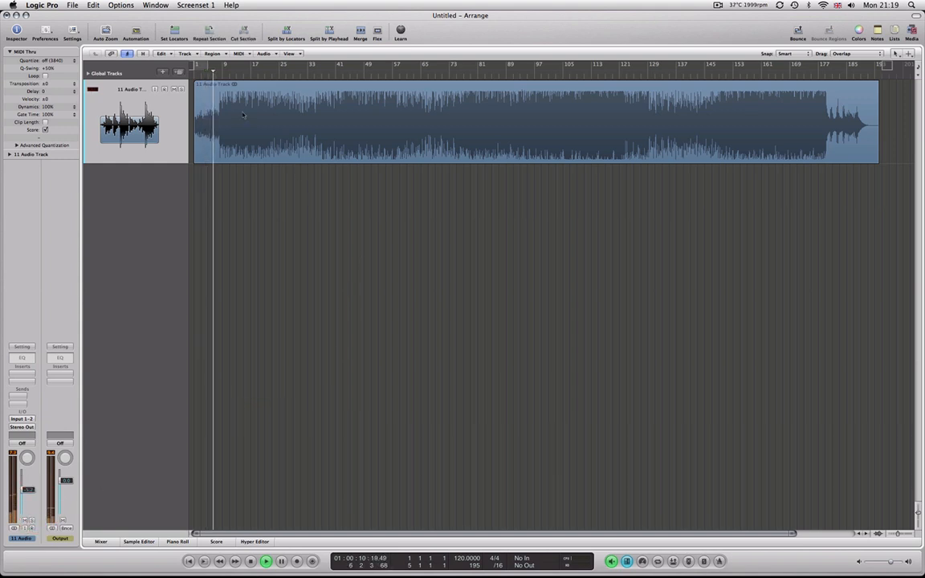
click(235, 74)
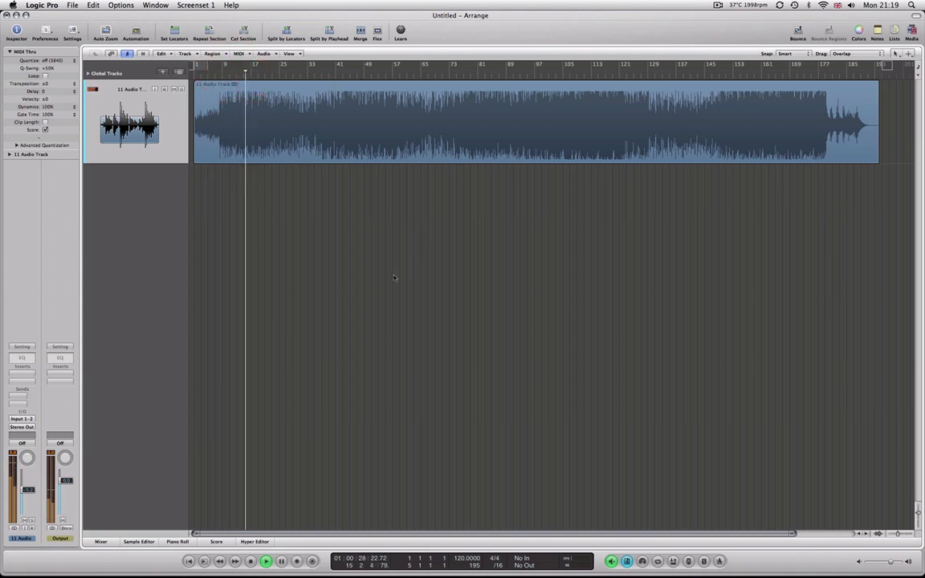
key(Return)
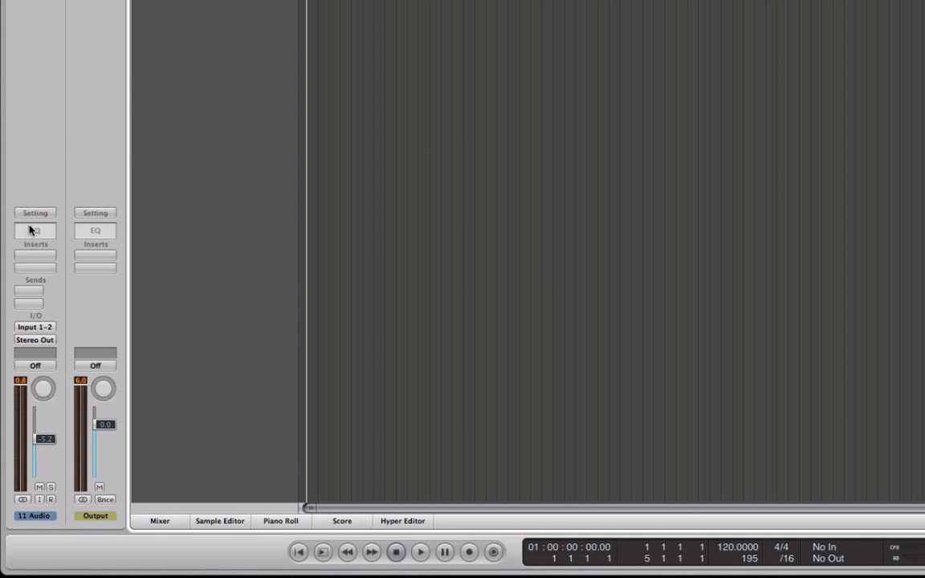
Add a Channel EQ to the audio track through its EQ slot, close the plug-in window and remove the plug-in again
double_click(33, 232)
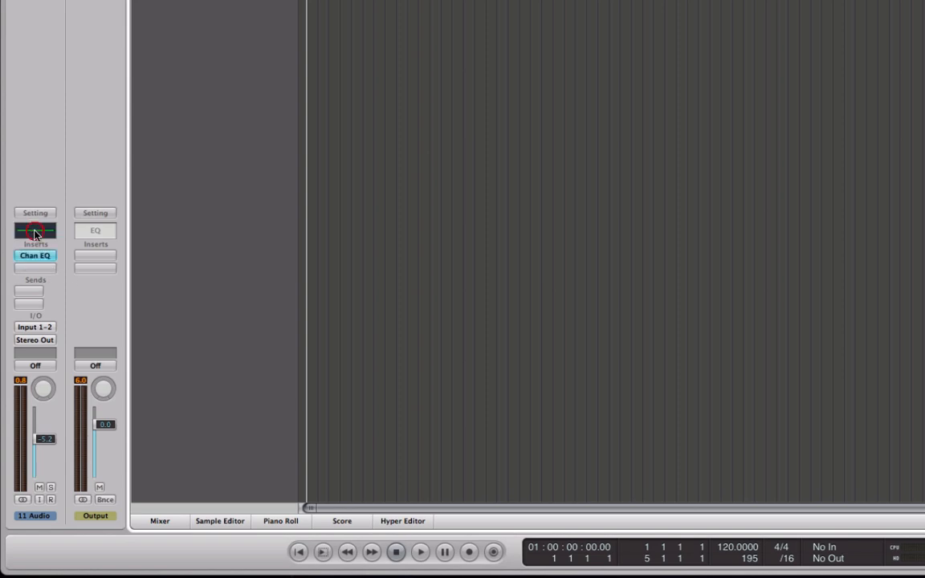
drag(169, 0, 616, 1)
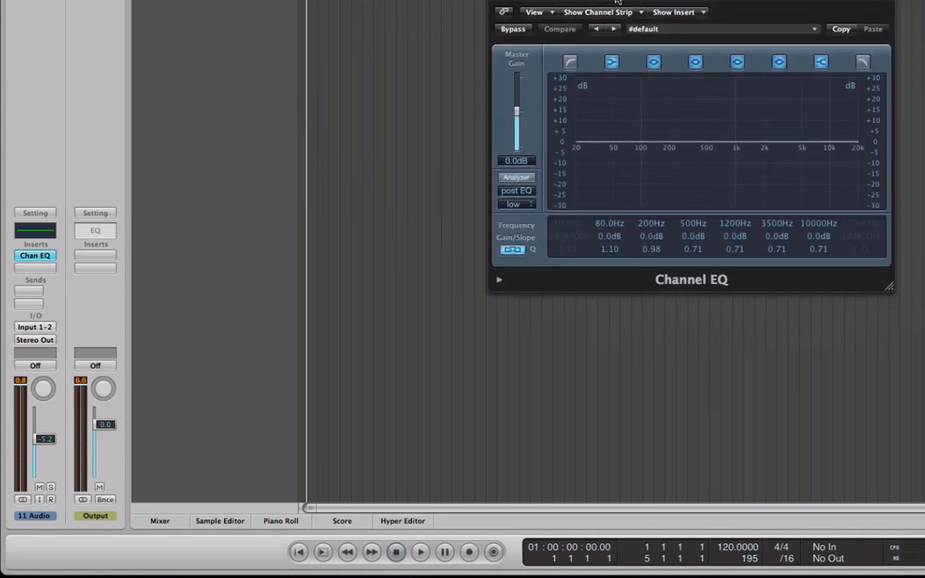
click(495, 3)
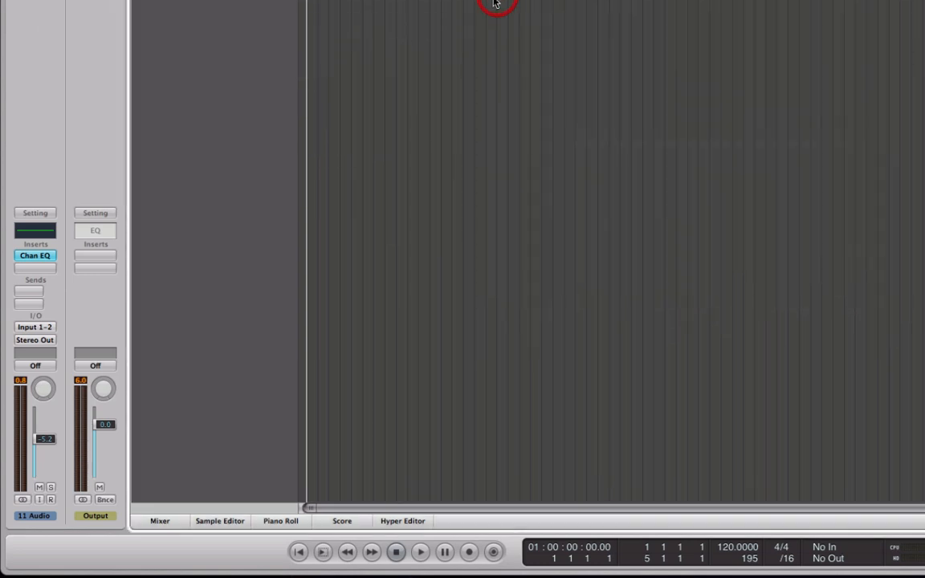
click(37, 257)
click(40, 270)
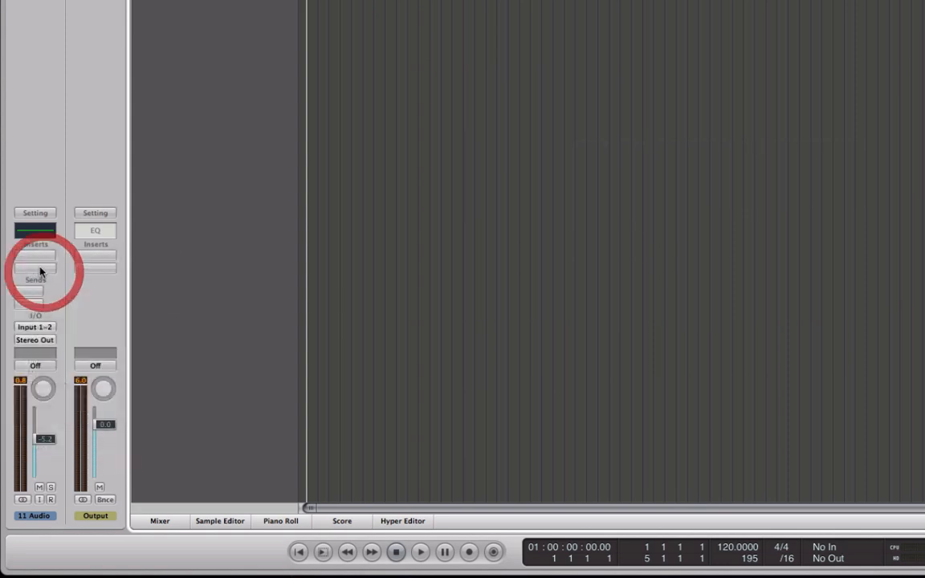
Insert a stereo Fat EQ in the audio track's first insert slot, look at it and close its window
click(40, 271)
mouse_move(96, 317)
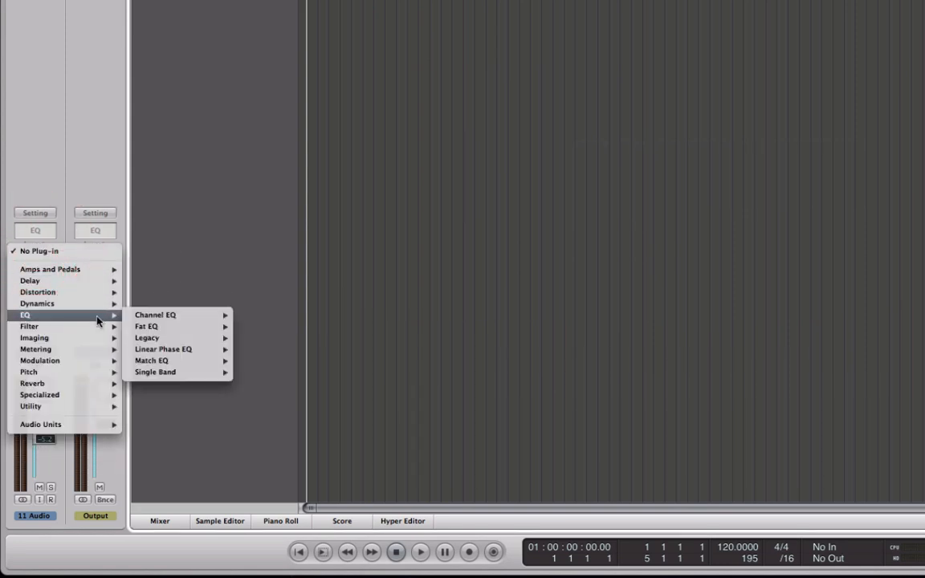
mouse_move(208, 319)
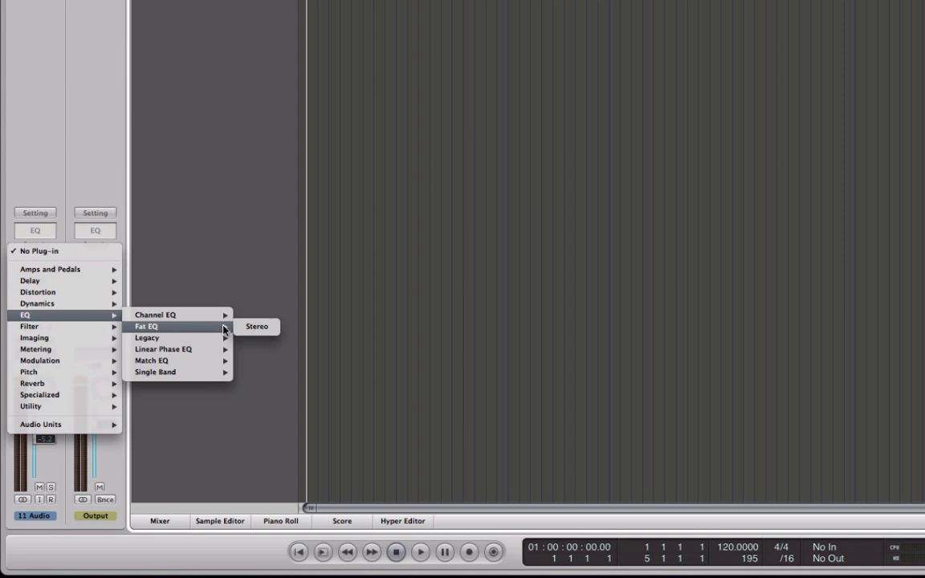
click(249, 326)
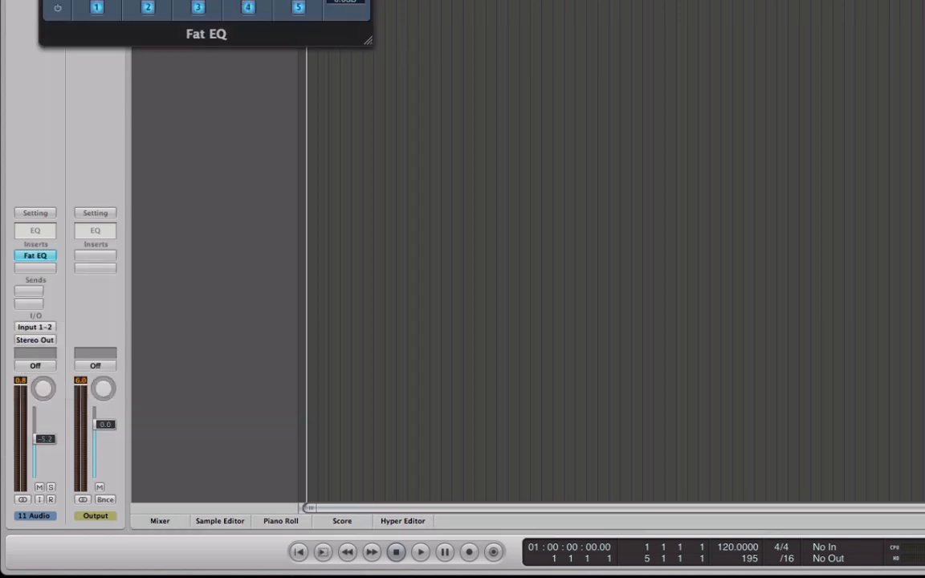
drag(138, 0, 471, 25)
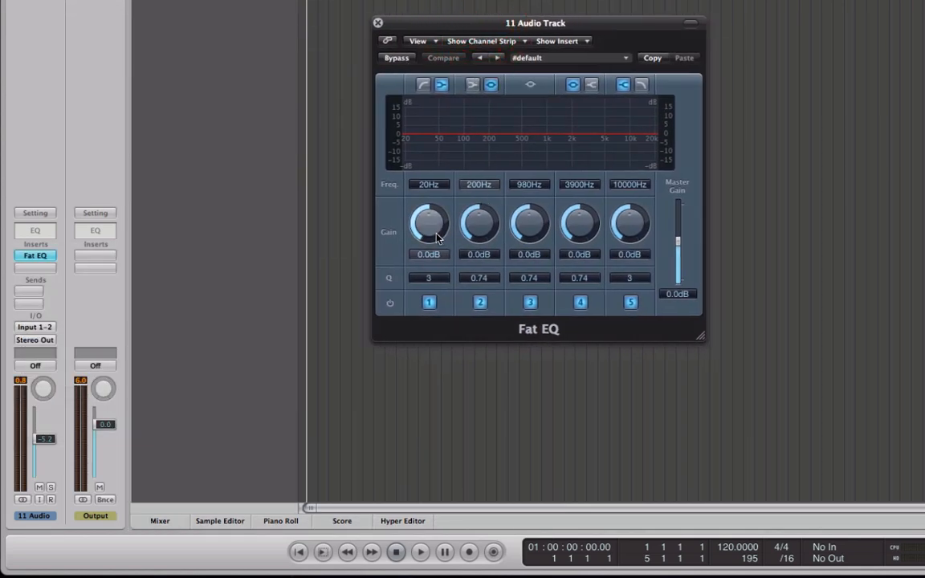
click(378, 24)
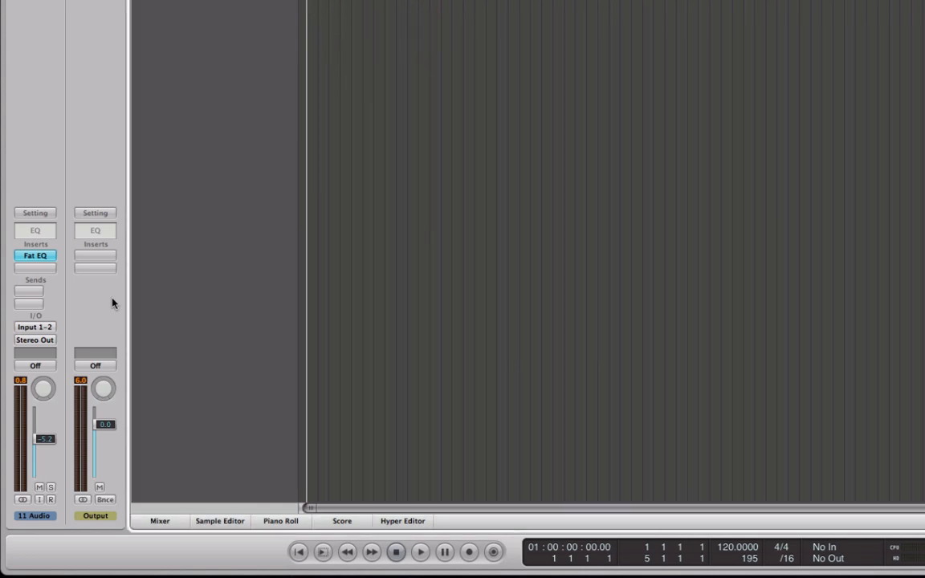
Replace the Fat EQ in the audio track's first insert slot with a stereo Compressor
click(37, 257)
mouse_move(120, 343)
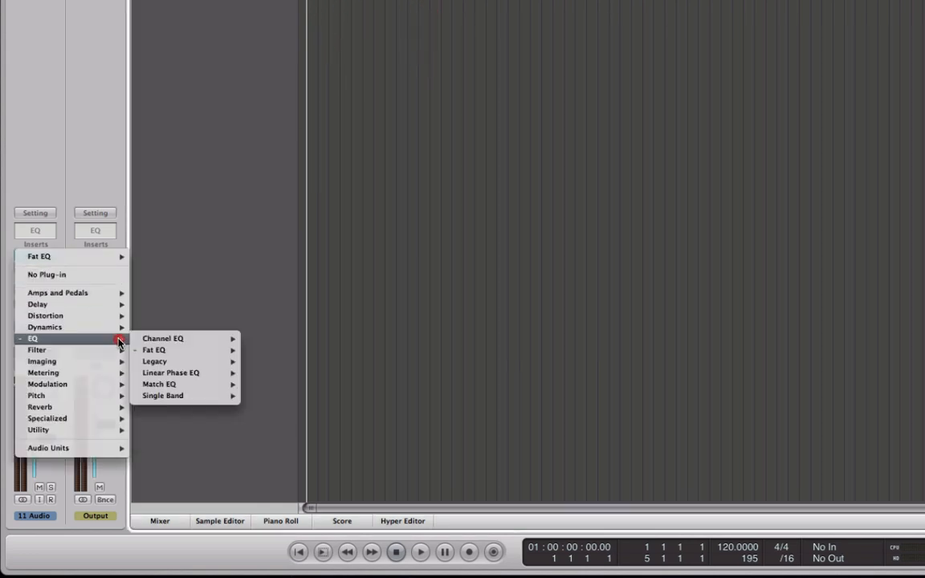
mouse_move(173, 351)
click(267, 351)
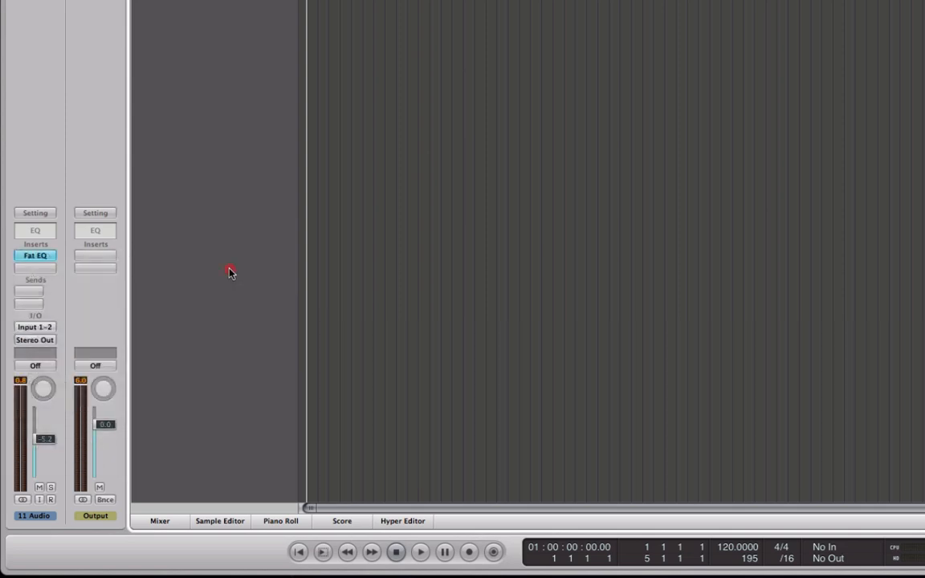
click(36, 256)
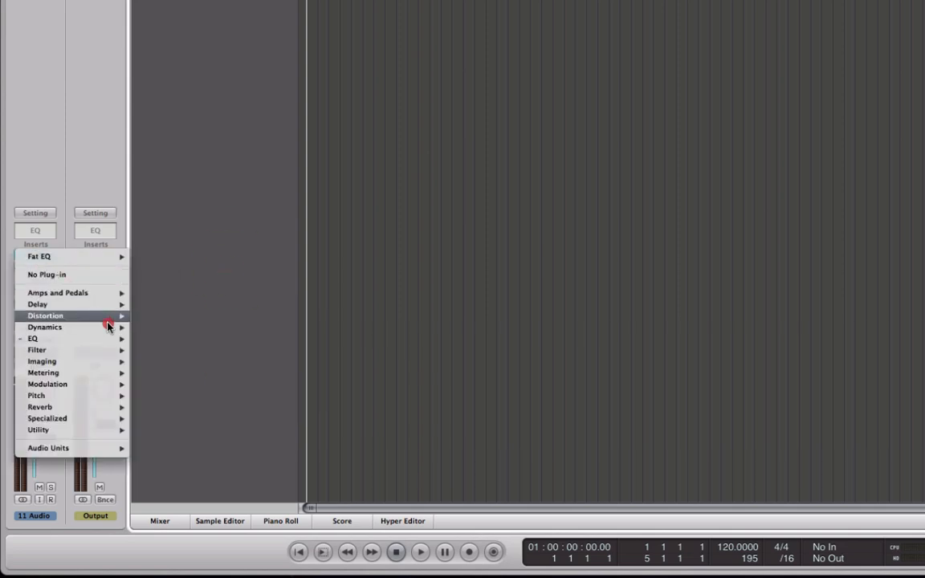
mouse_move(203, 338)
click(260, 338)
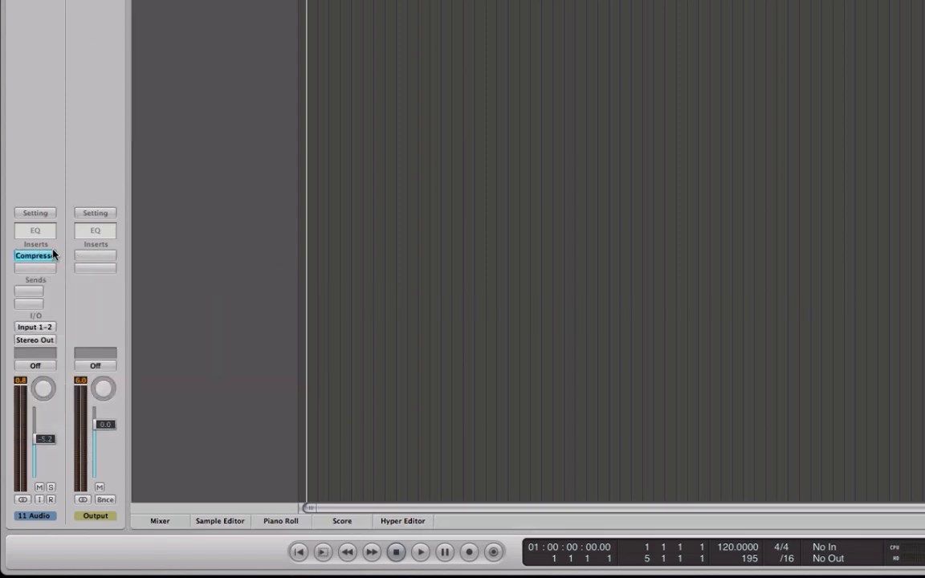
Add a Channel EQ after the Compressor on the audio track and remove it again
click(34, 231)
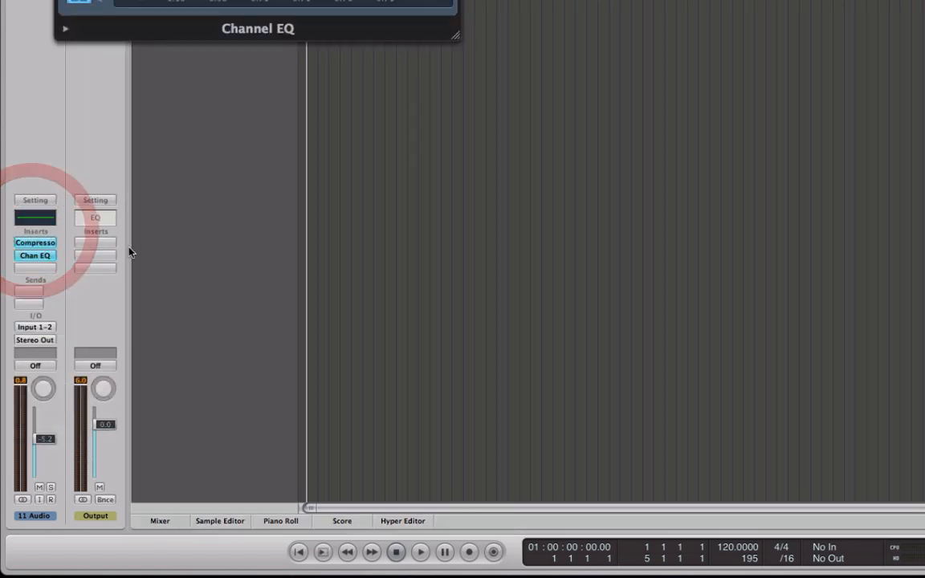
click(37, 259)
click(48, 273)
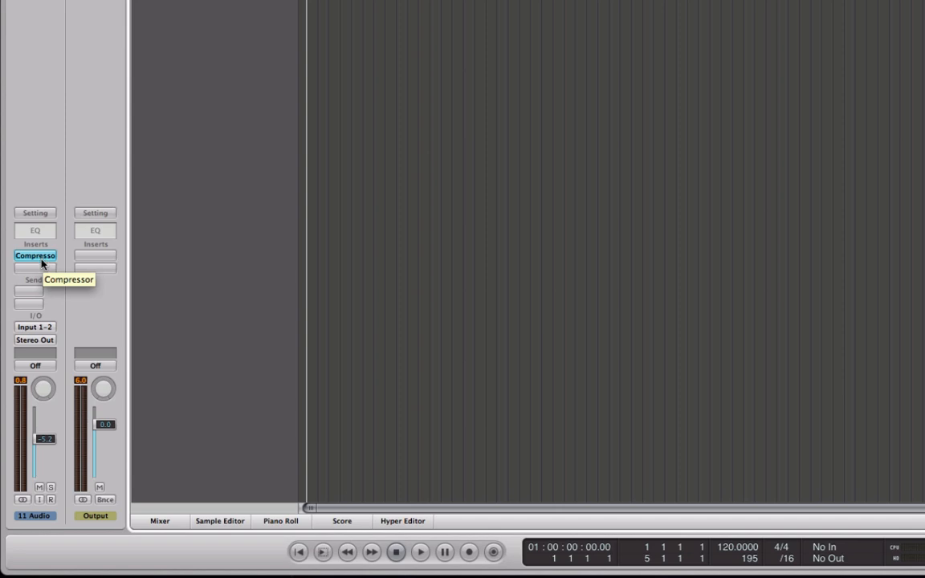
Move the Compressor down to the second insert slot and back up to the first
key(super)
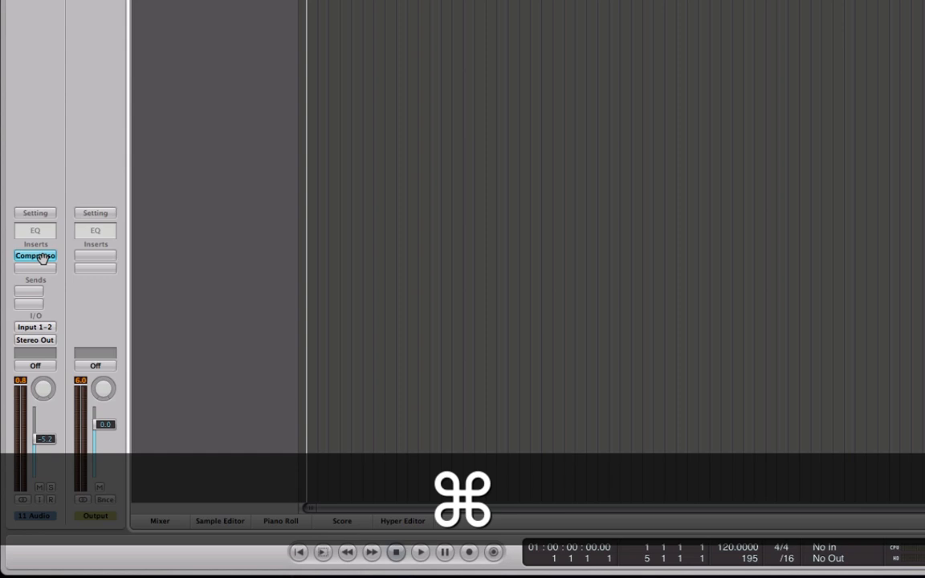
drag(42, 258, 47, 270)
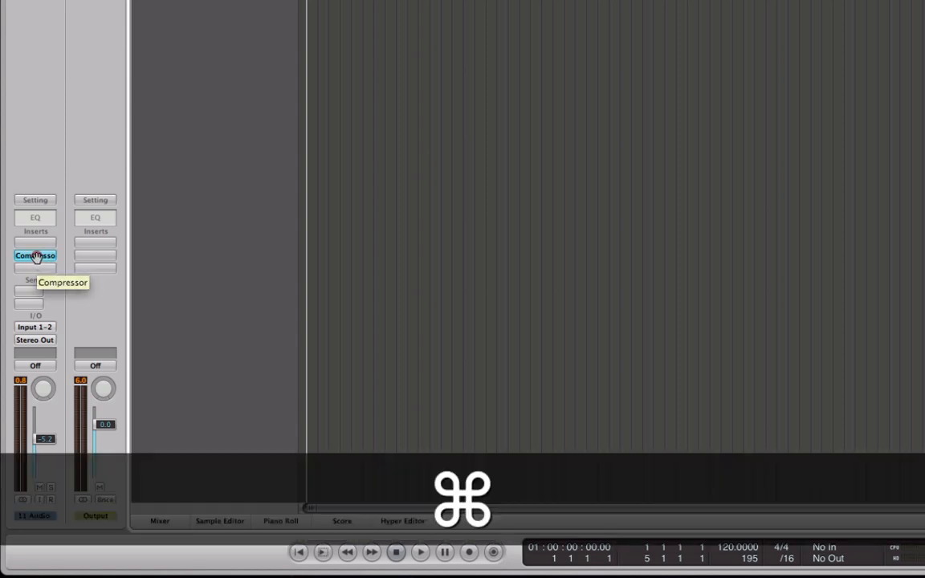
drag(37, 255, 37, 241)
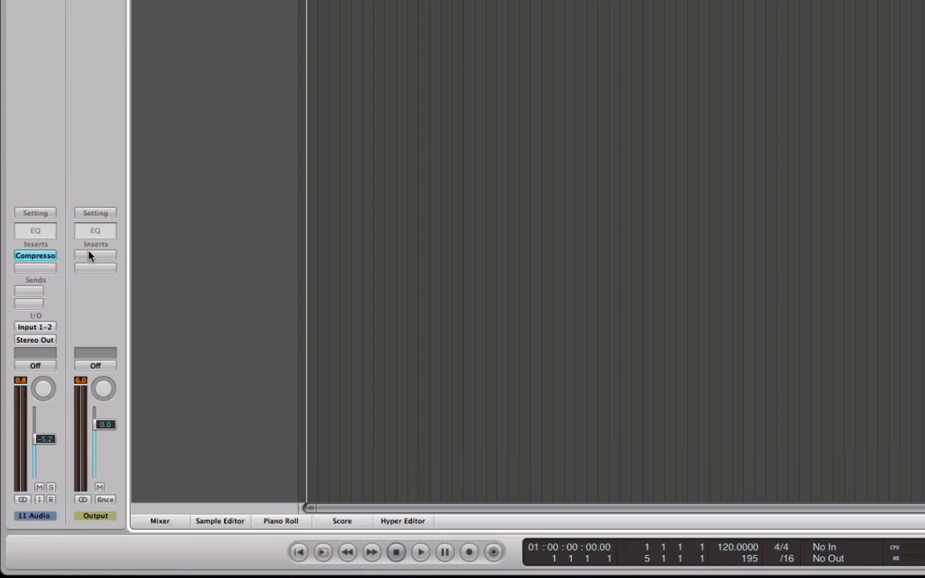
Insert a Channel EQ ahead of the Compressor on the audio track and remove the Compressor
key(alt)
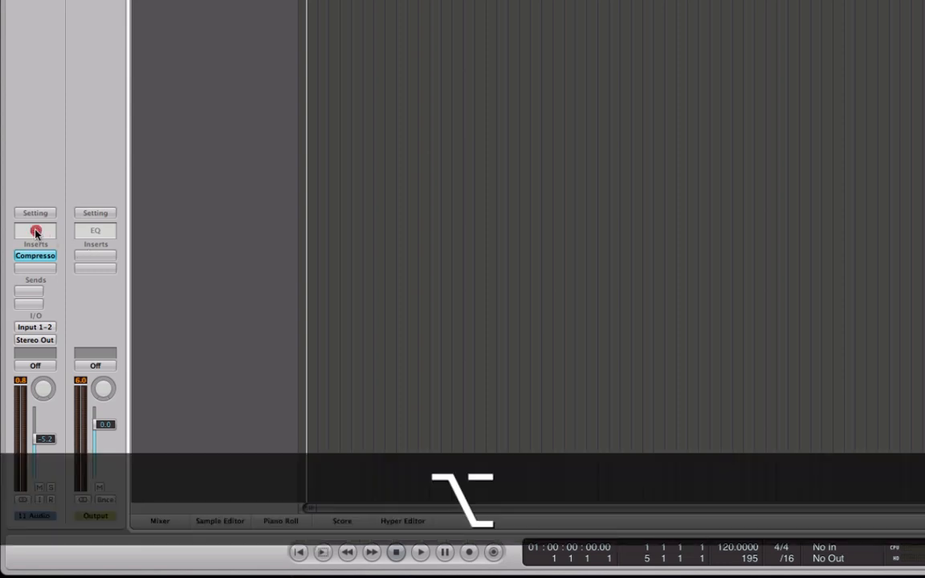
alt+click(35, 233)
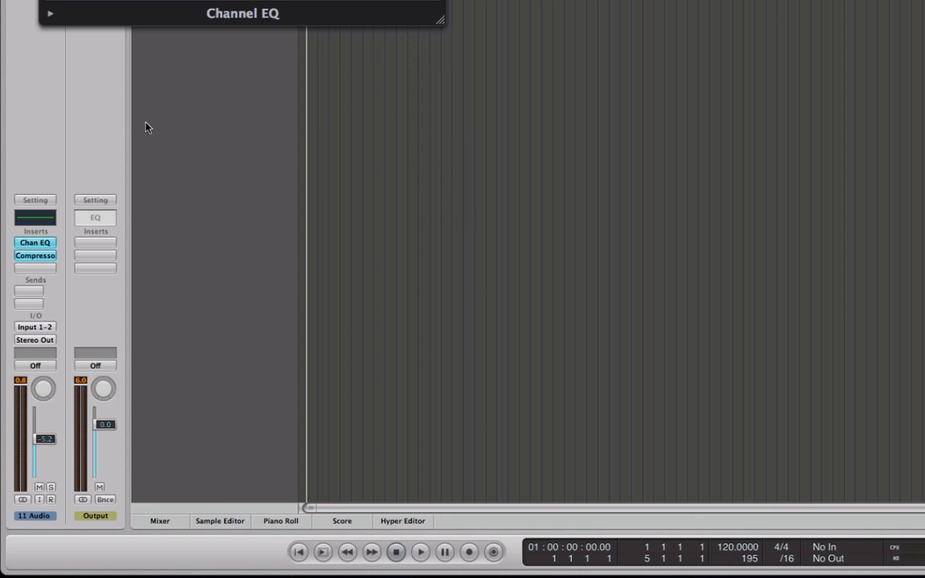
click(37, 259)
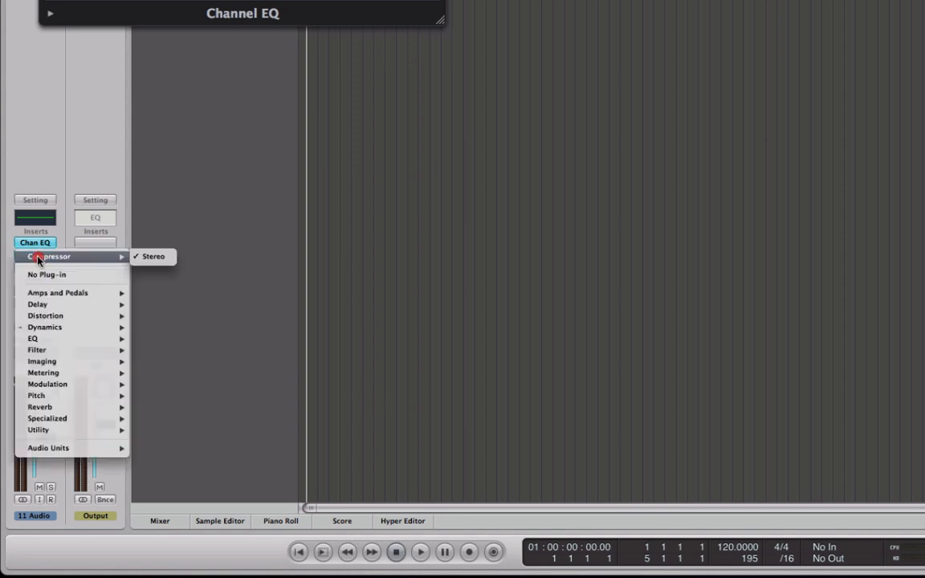
click(49, 272)
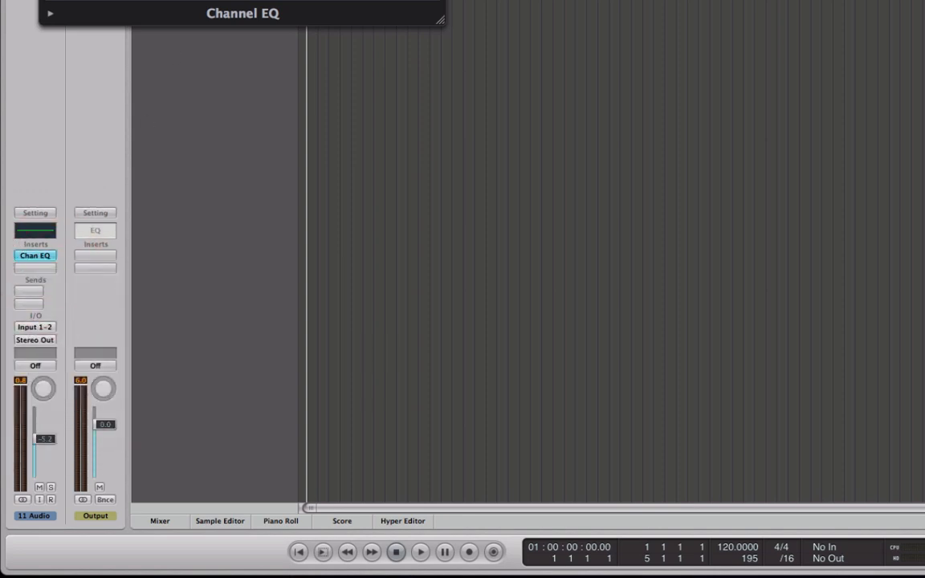
drag(135, 2, 297, 40)
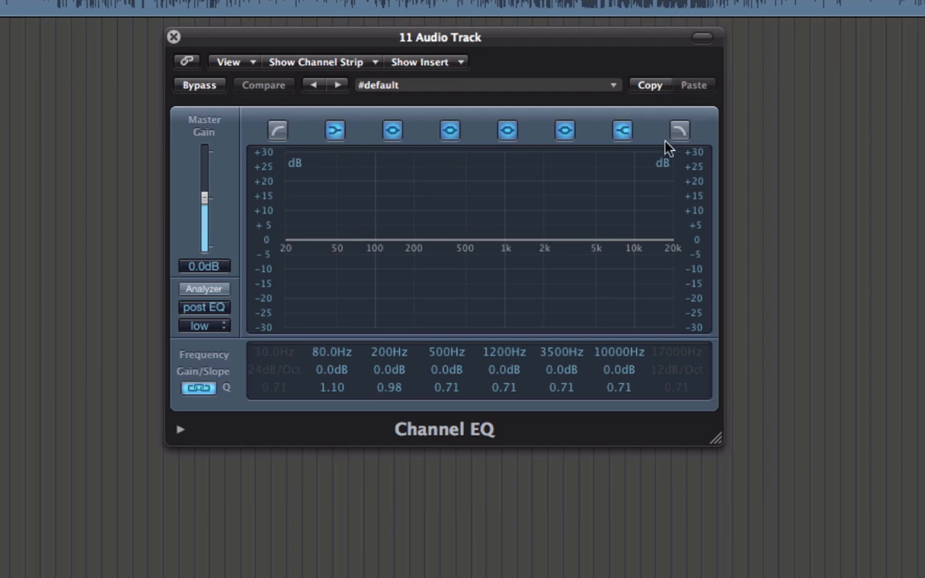
Disable all six shelf and bell bands of the Channel EQ, from the 80 Hz low shelf to the 10000 Hz high shelf
click(334, 137)
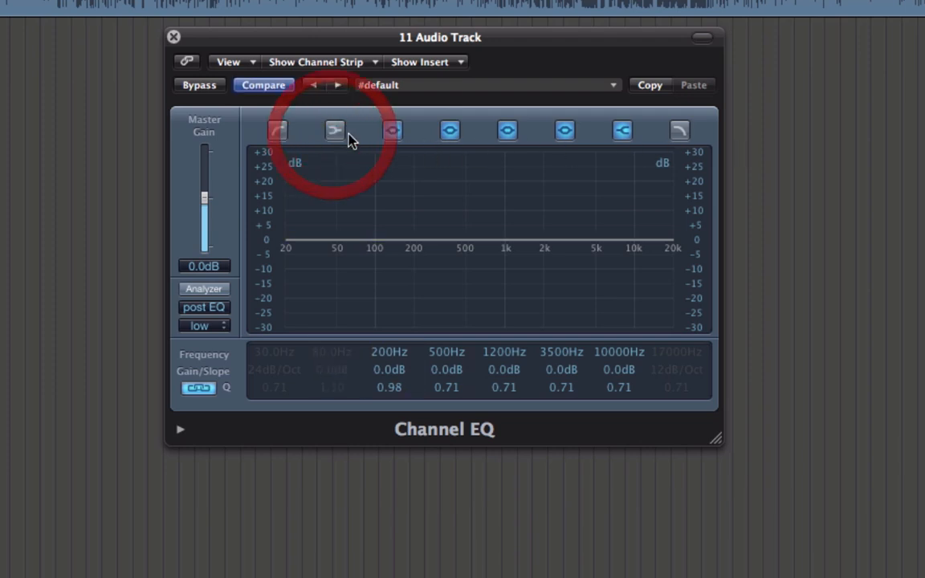
click(334, 136)
click(389, 137)
click(332, 136)
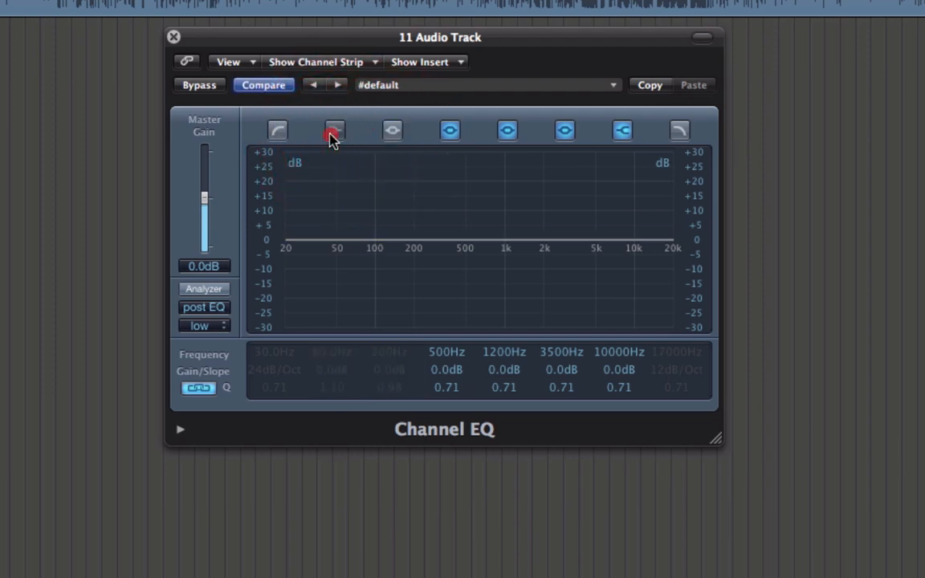
click(391, 137)
click(455, 139)
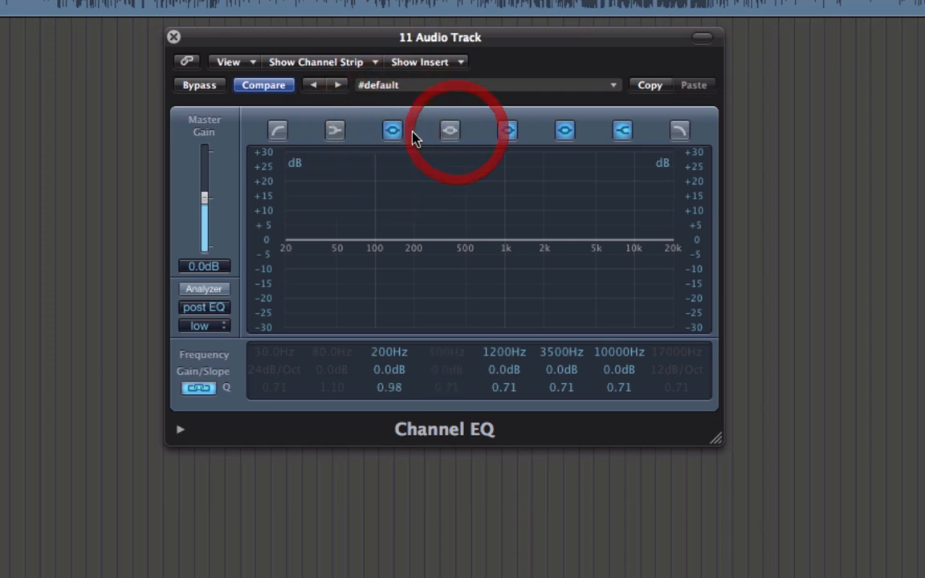
click(392, 137)
click(508, 138)
click(566, 132)
click(623, 133)
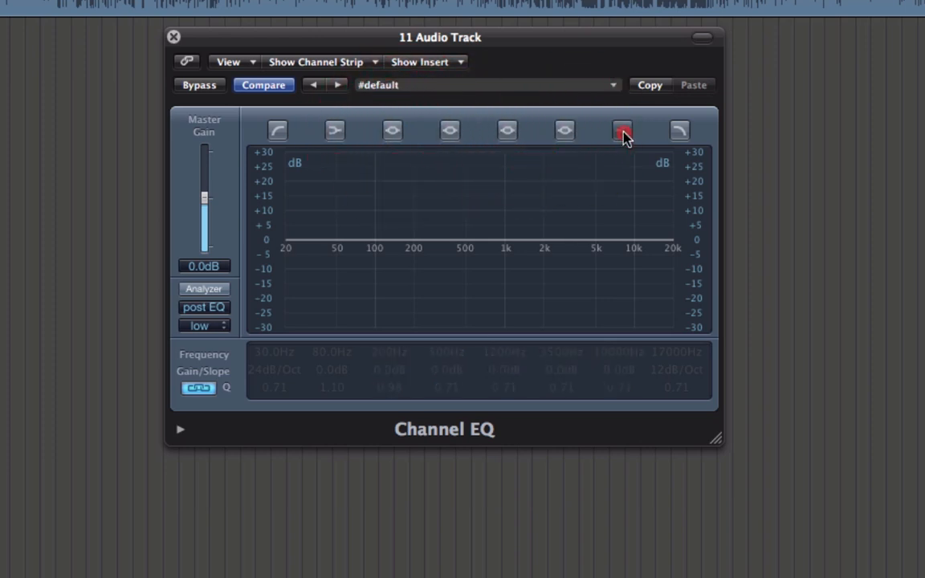
Try out the Channel EQ's low-cut and high-cut filters and leave only the 30 Hz low cut enabled
click(278, 133)
click(679, 135)
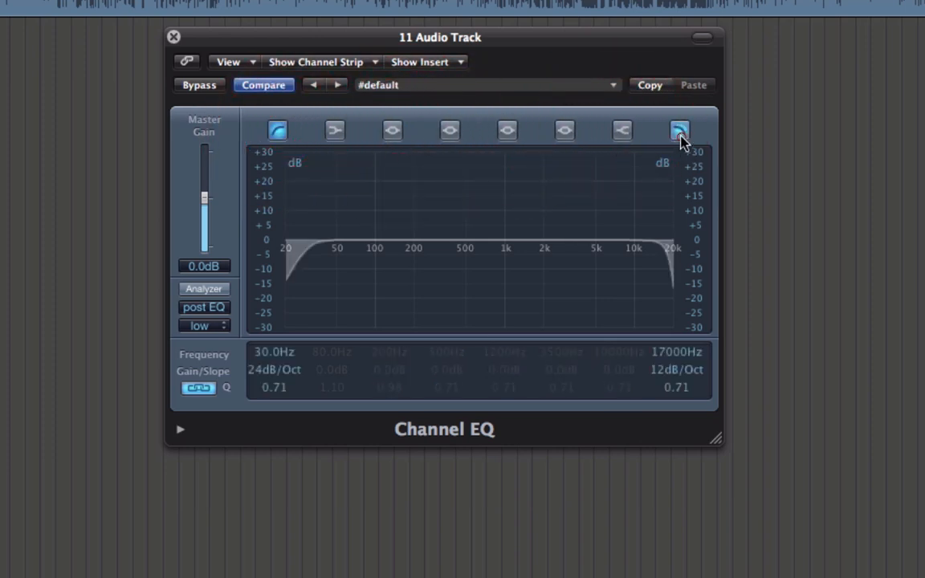
click(679, 135)
click(278, 133)
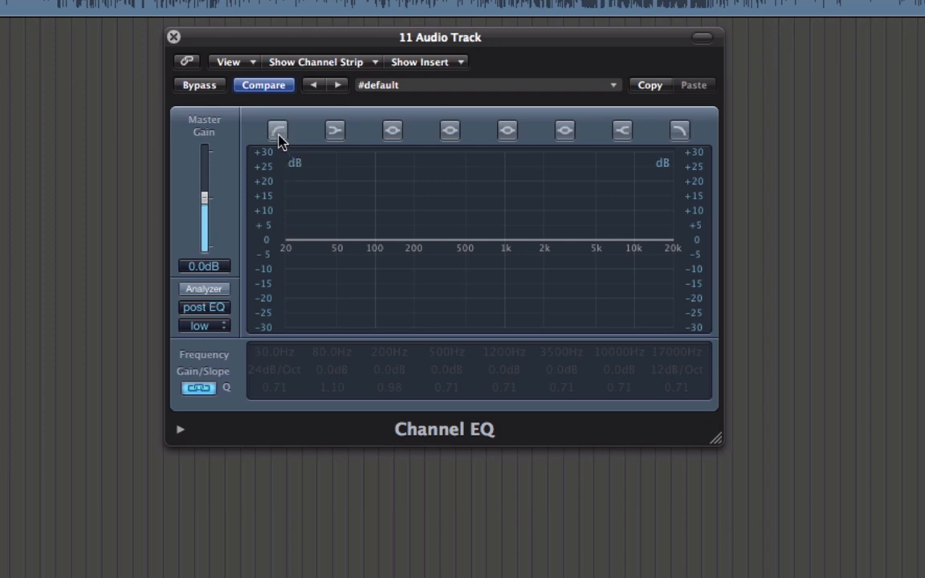
click(278, 131)
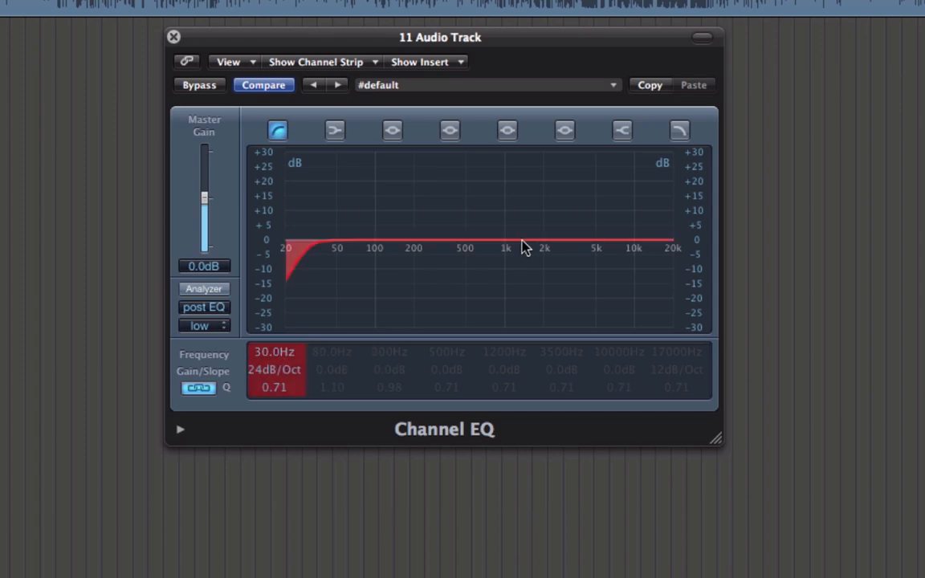
Toggle the Channel EQ's high-cut filter on and off, and raise the low-cut frequency through 190 Hz to 390 Hz
click(682, 135)
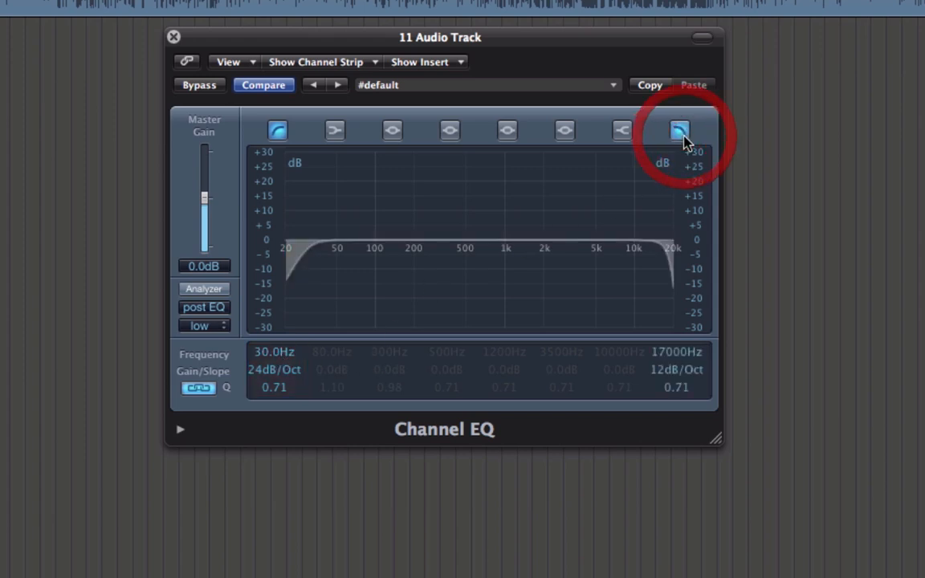
click(682, 135)
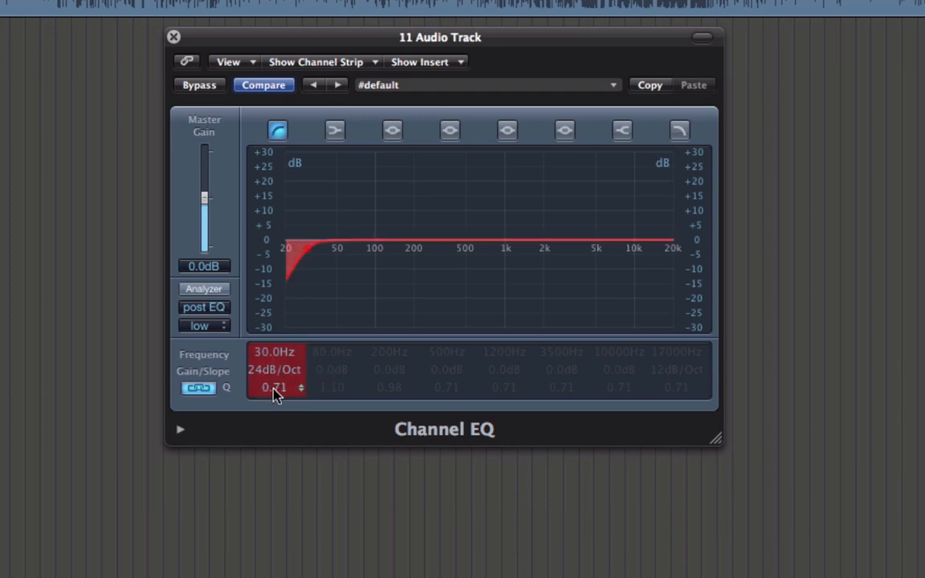
drag(274, 359, 237, 210)
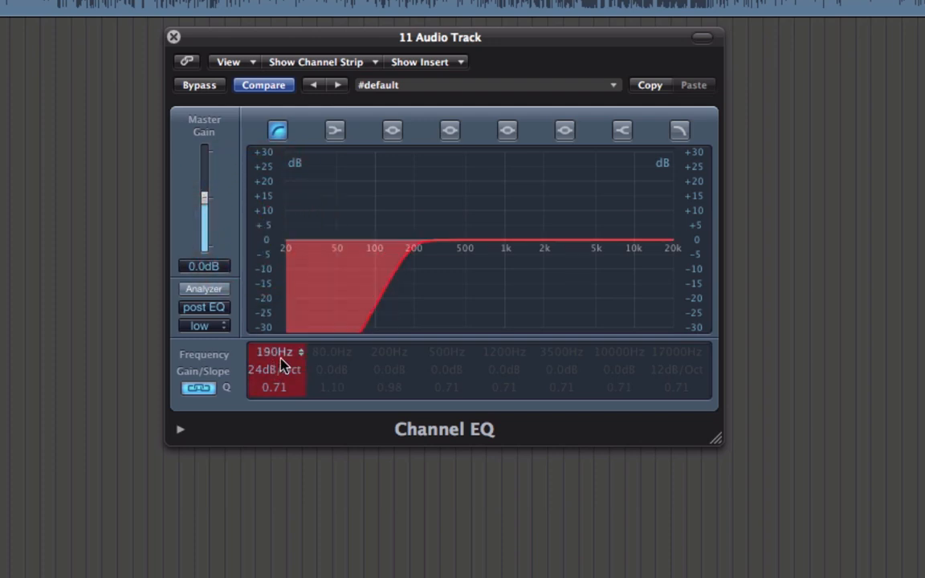
mouse_move(275, 359)
mouse_down()
mouse_move(275, 384)
mouse_move(274, 362)
mouse_up()
drag(384, 292, 430, 285)
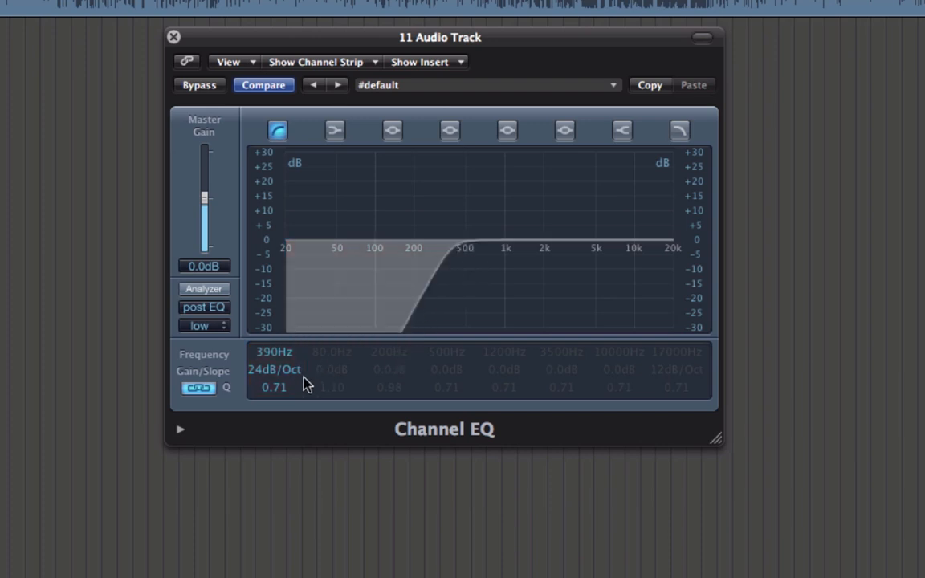
Try low-cut slopes of 48 and 6 dB/Oct, settle on 18 dB/Oct at 68 Hz, and toggle the filter off and on
drag(272, 373, 274, 365)
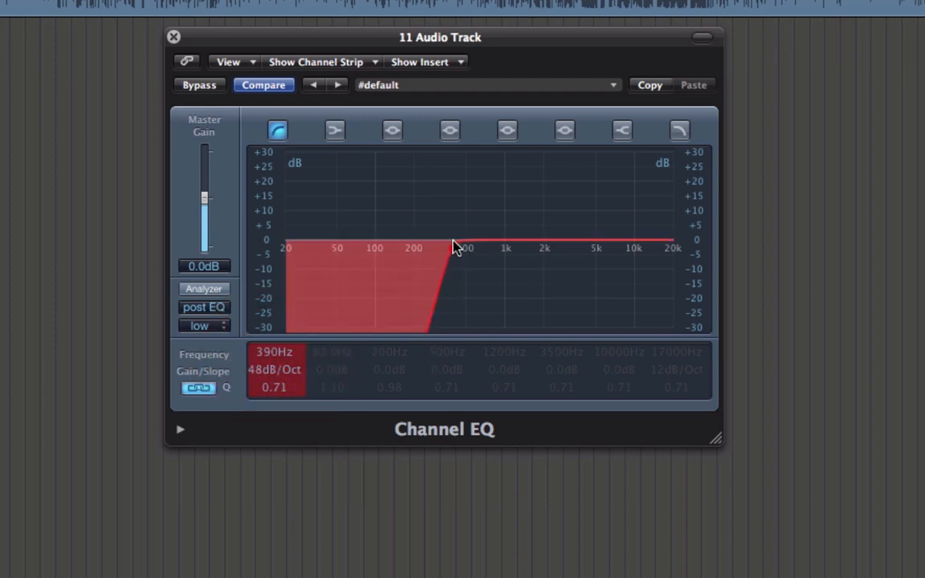
drag(273, 378, 271, 401)
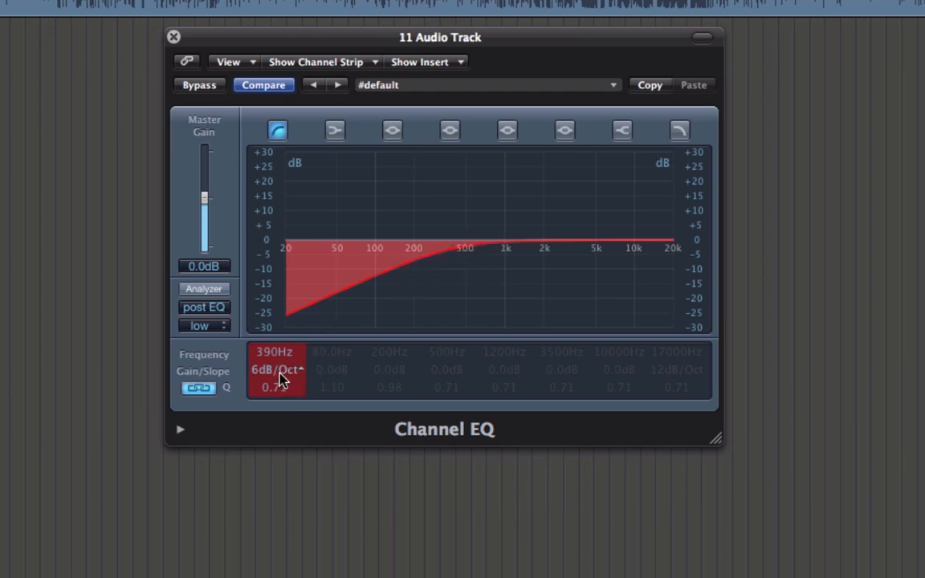
drag(279, 373, 281, 481)
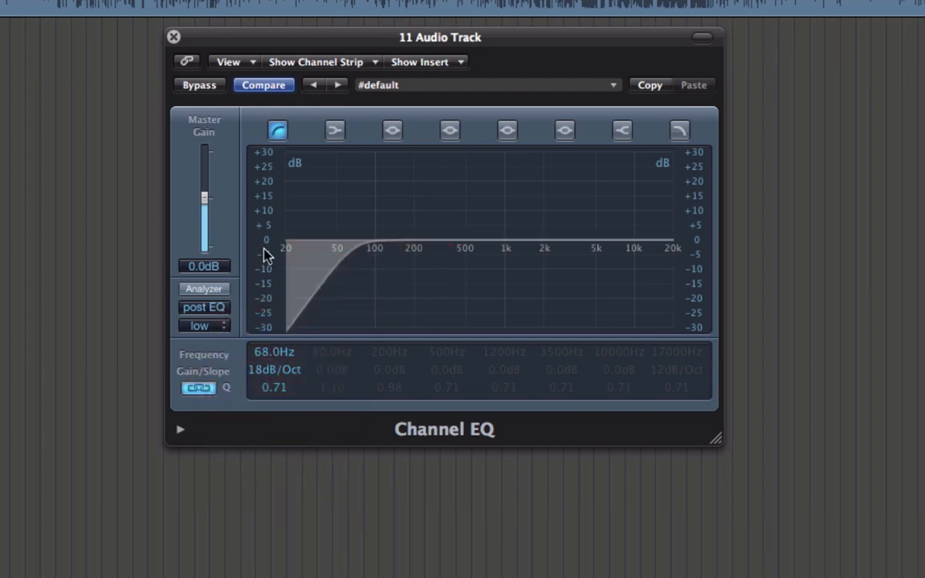
click(277, 131)
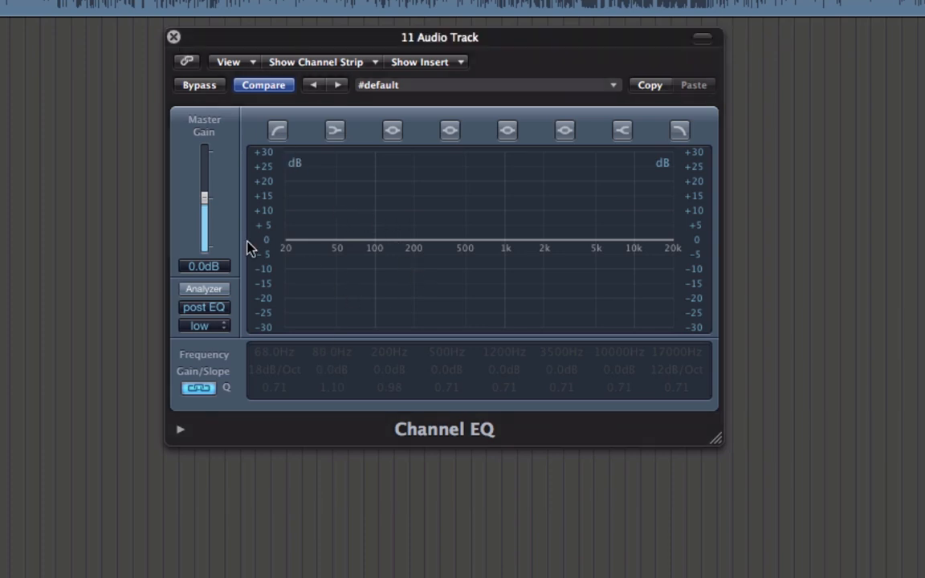
click(280, 133)
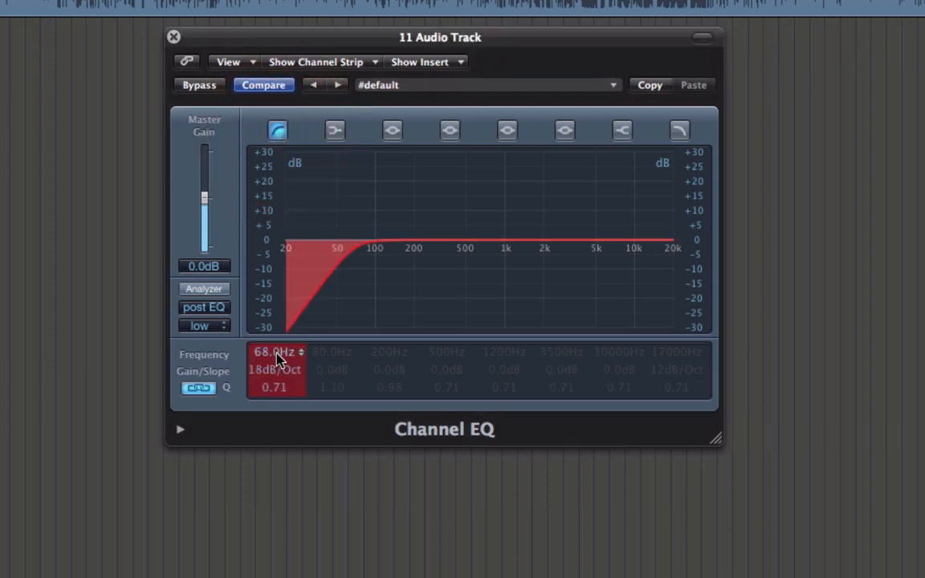
Set the low cut to 24 dB/Oct at 41 Hz and briefly show the Mixer with the track's EQ curve
drag(274, 372, 270, 271)
drag(404, 293, 289, 313)
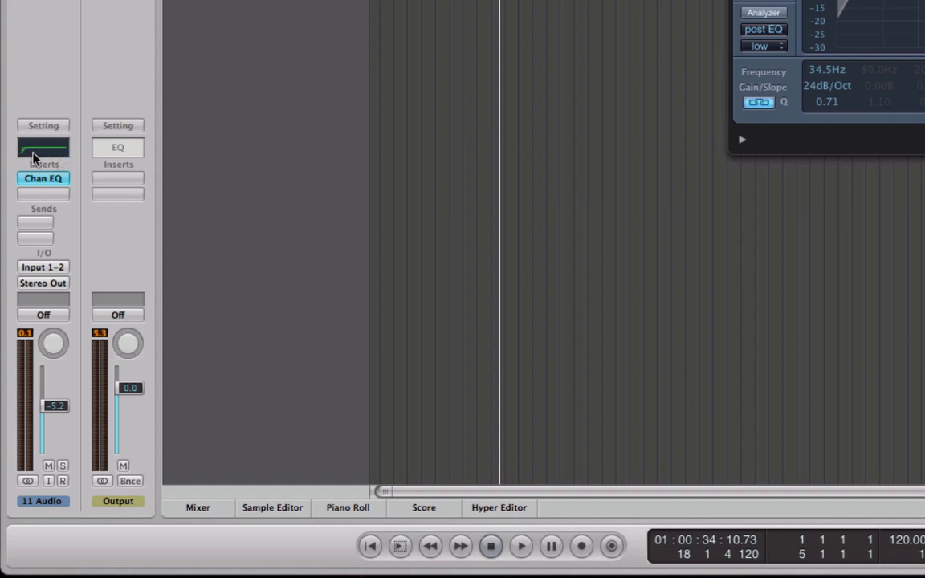
mouse_move(854, 6)
mouse_down()
mouse_move(924, 7)
mouse_move(858, 26)
mouse_up()
key(x)
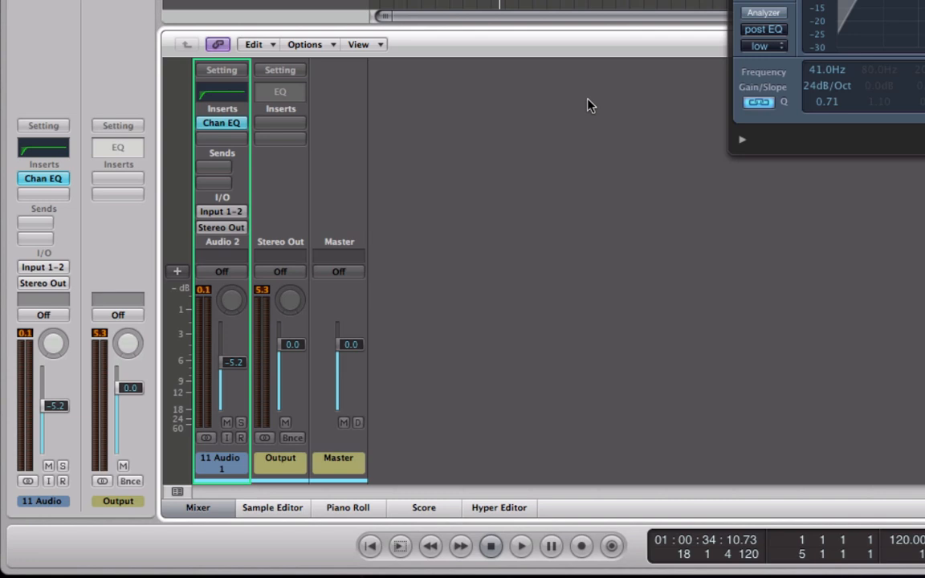
key(x)
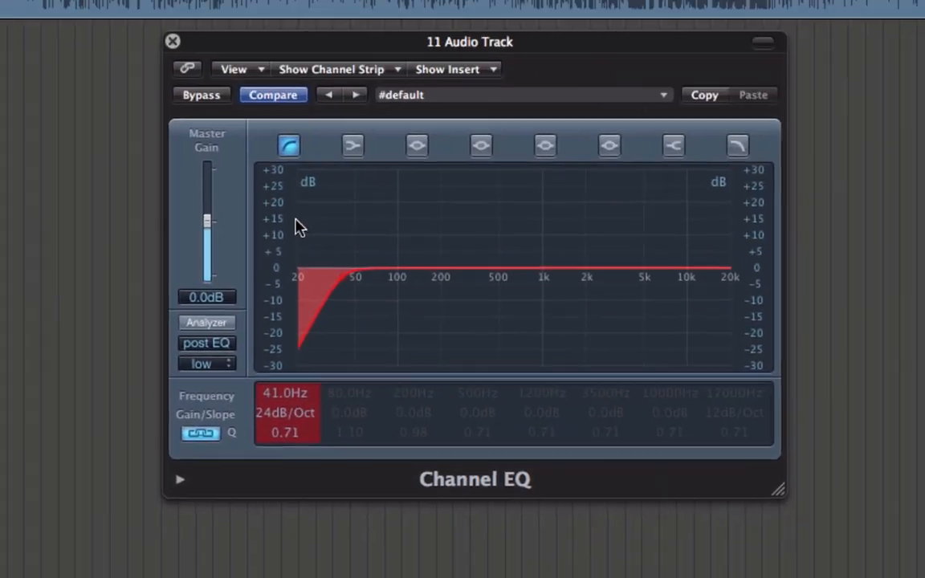
Disable the low cut, try the high-cut filter with its frequency lowered to 9700 Hz, and disable it too
click(289, 148)
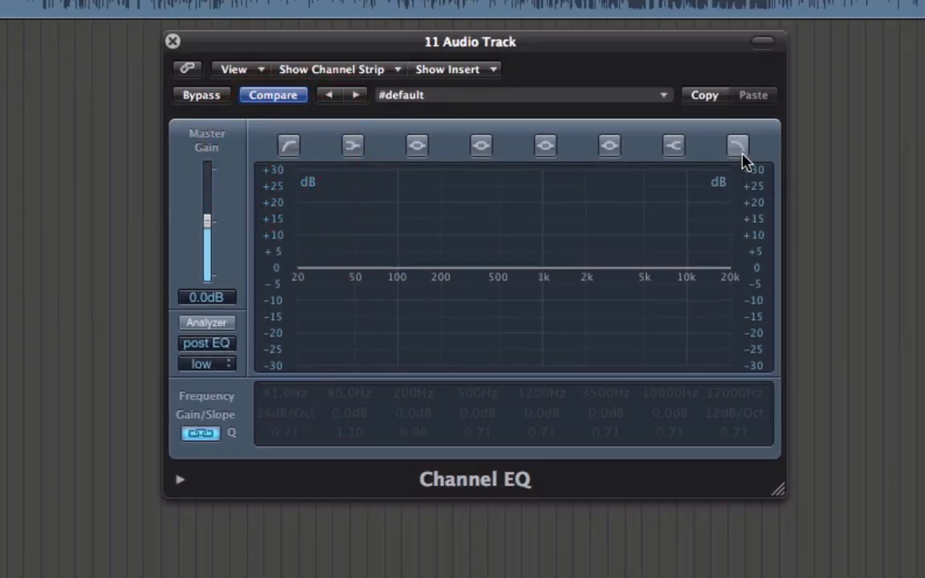
click(739, 147)
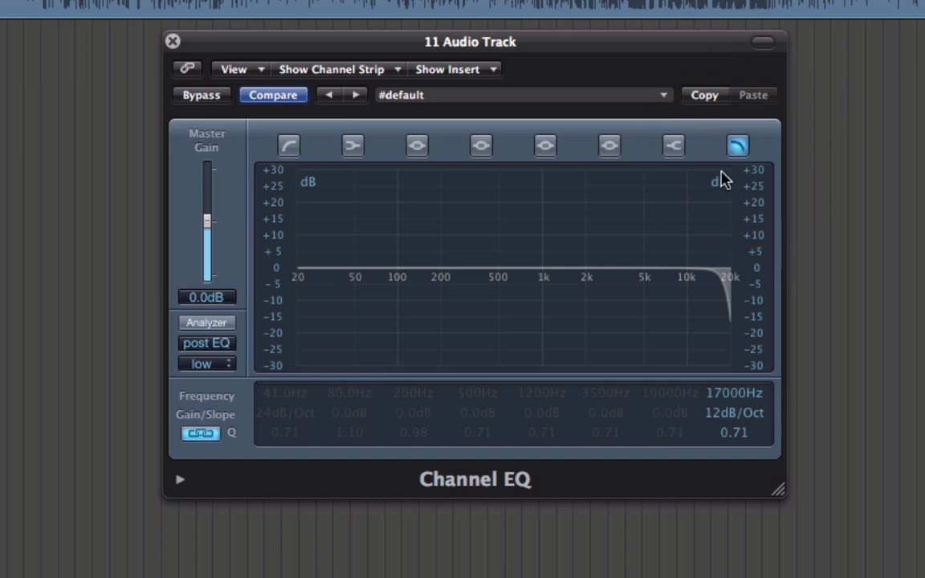
drag(726, 310, 694, 324)
click(737, 146)
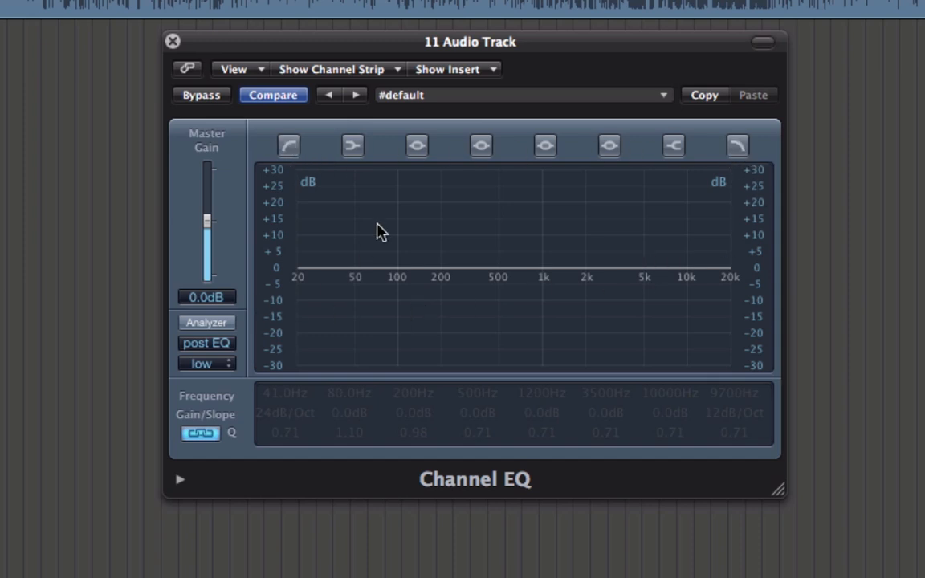
Enable both shelf bands, boost the 80 Hz low shelf to +9.0 dB, cut the 10000 Hz high shelf to -6.0 dB, and compare settings
click(353, 149)
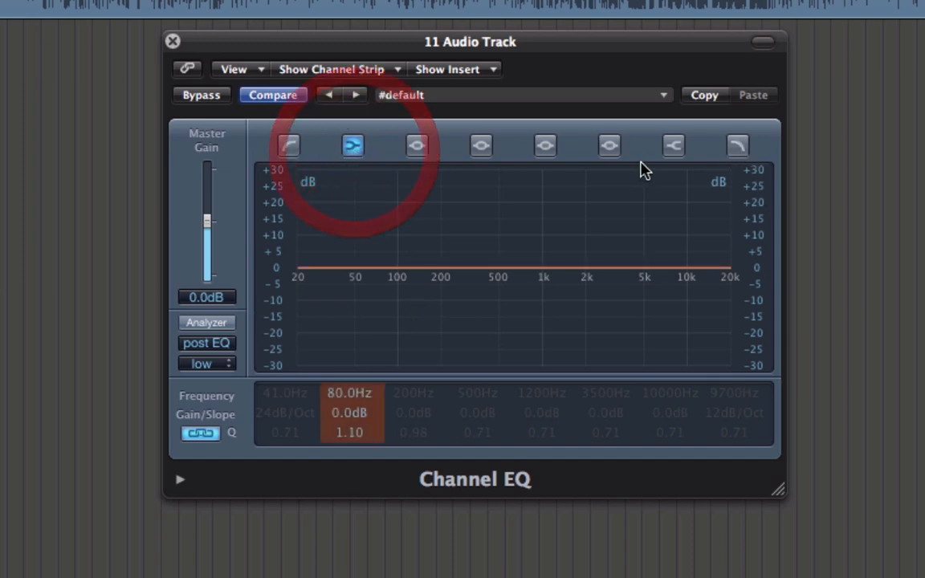
click(674, 153)
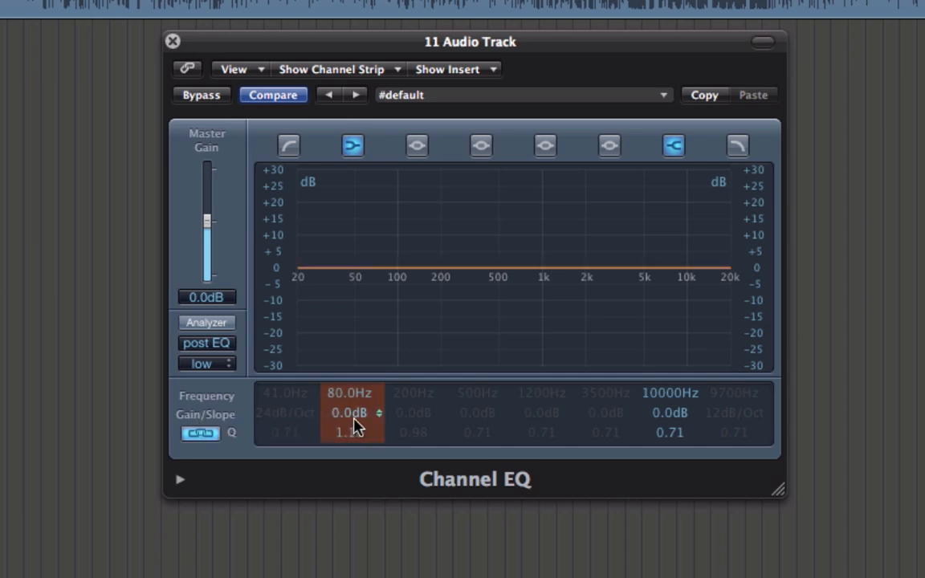
drag(358, 419, 368, 398)
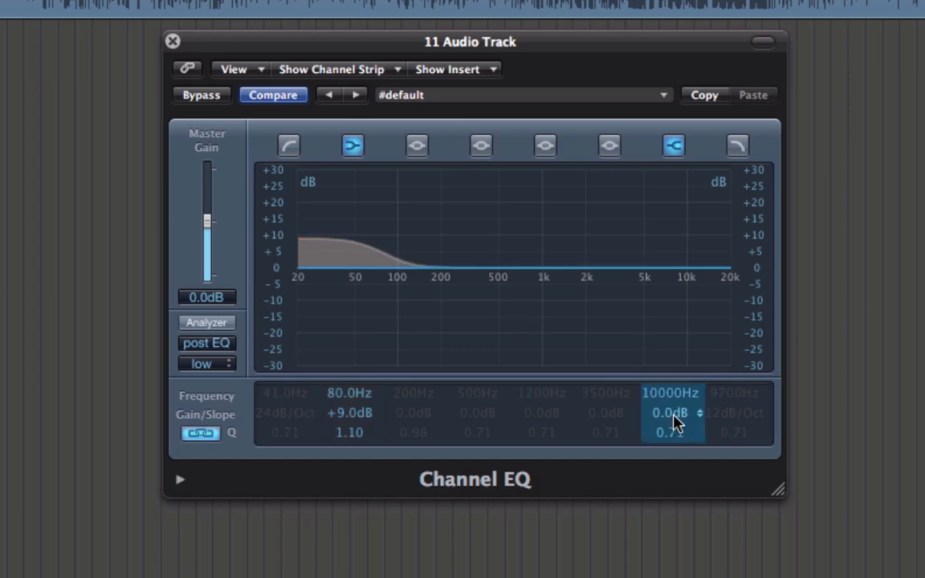
mouse_move(673, 423)
mouse_down()
mouse_move(673, 411)
mouse_move(673, 434)
mouse_up()
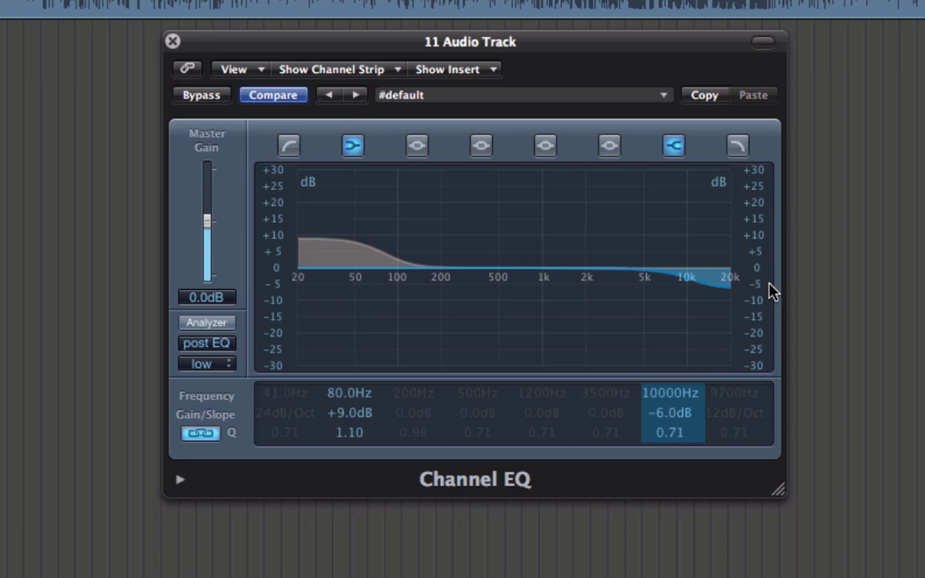
click(275, 97)
click(275, 97)
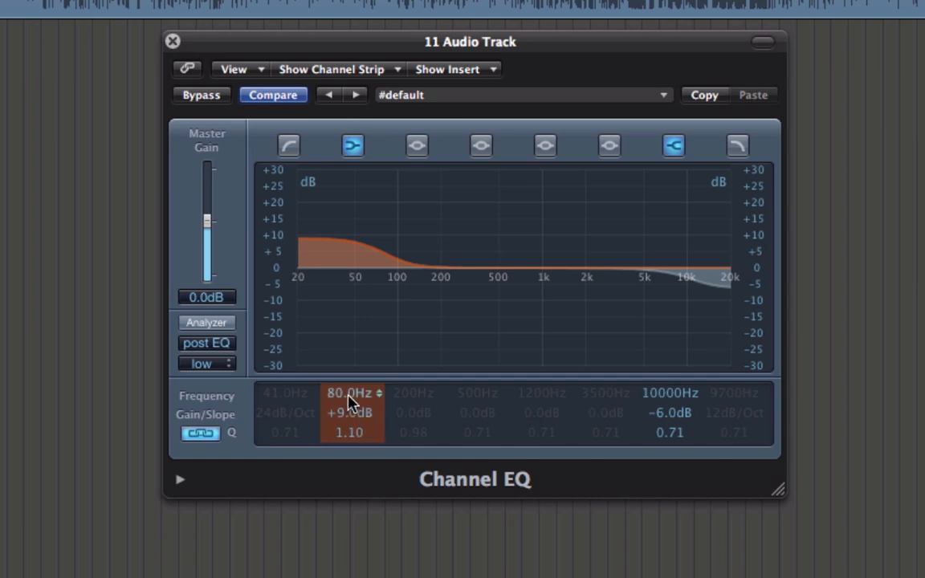
Reset the gains of the 80 Hz low shelf and 10000 Hz high shelf to 0 dB and disable both bands
drag(351, 420, 354, 424)
double_click(351, 421)
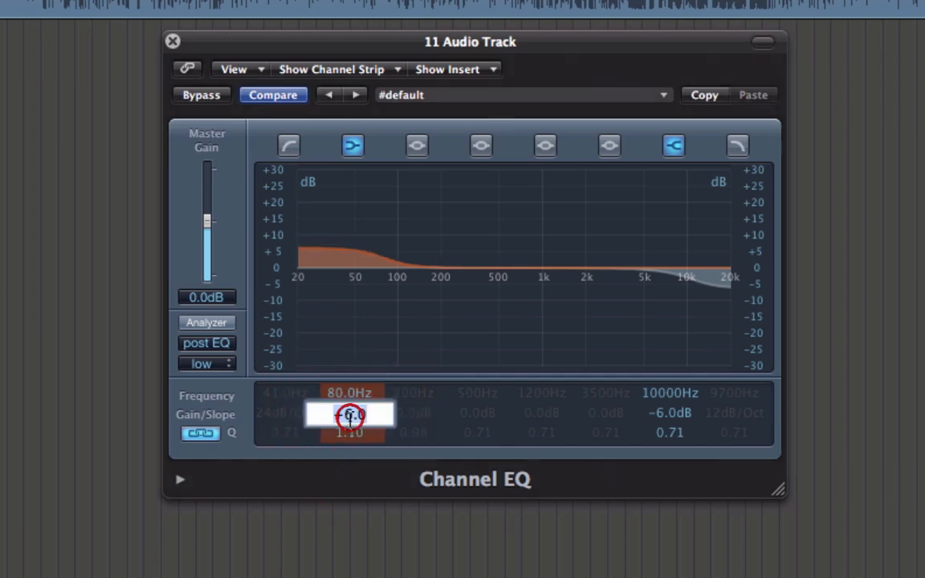
text(0)
key(Return)
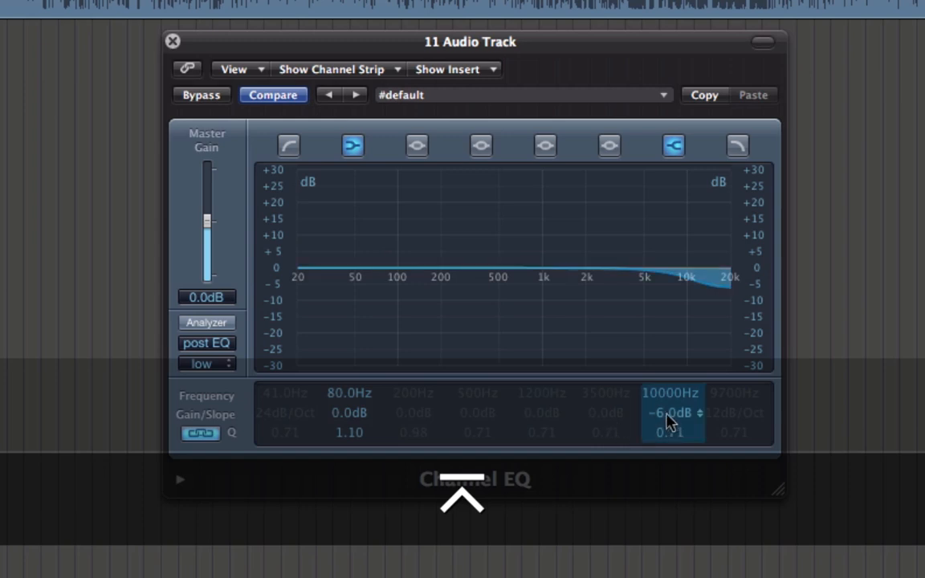
double_click(670, 415)
text(0)
key(Return)
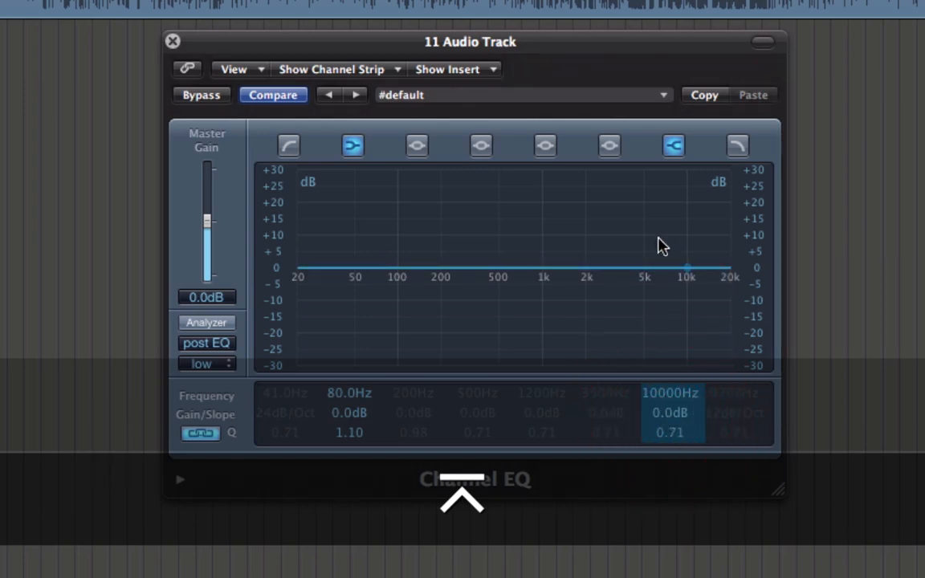
click(353, 147)
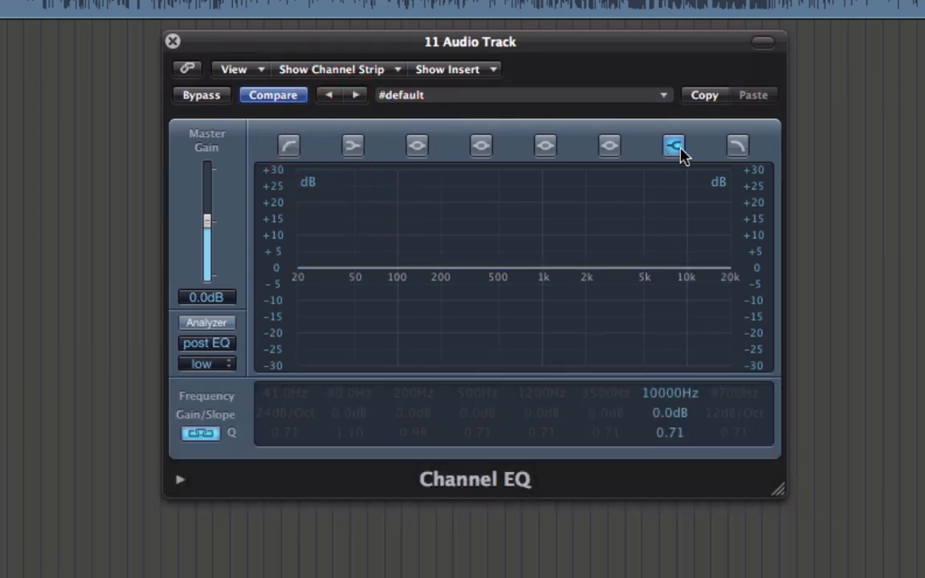
click(676, 148)
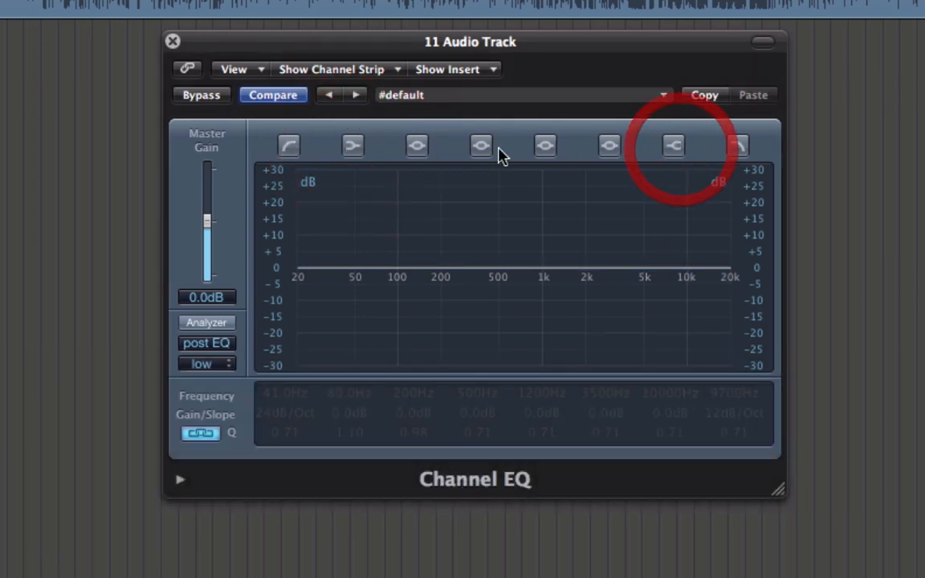
Enable the 200 Hz bell band, boost it to +9.5 dB at 210 Hz, and widen it to a Q of 0.14
click(417, 146)
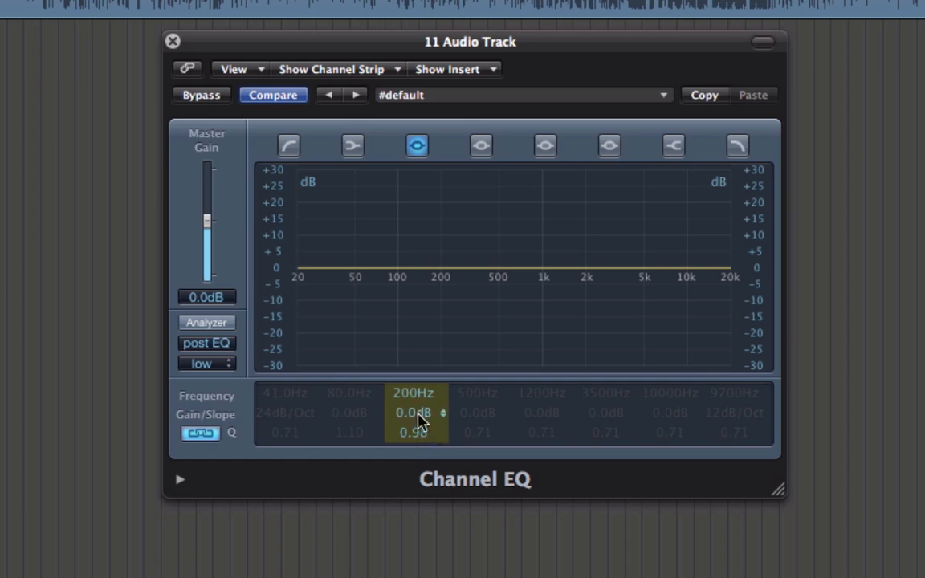
click(418, 413)
mouse_move(417, 414)
mouse_down()
mouse_move(406, 346)
mouse_move(423, 516)
mouse_move(415, 369)
mouse_move(423, 485)
mouse_move(425, 430)
mouse_move(434, 429)
mouse_up()
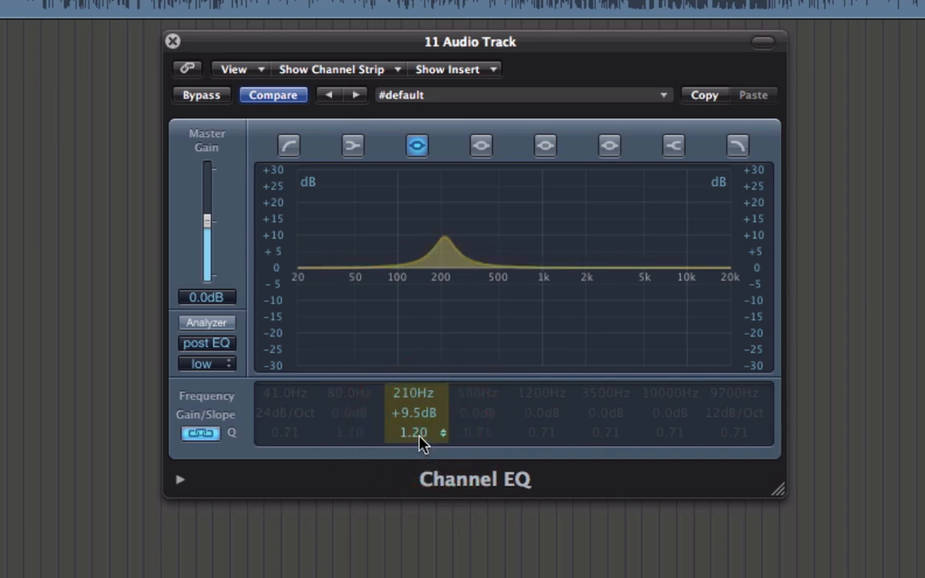
drag(420, 437, 427, 483)
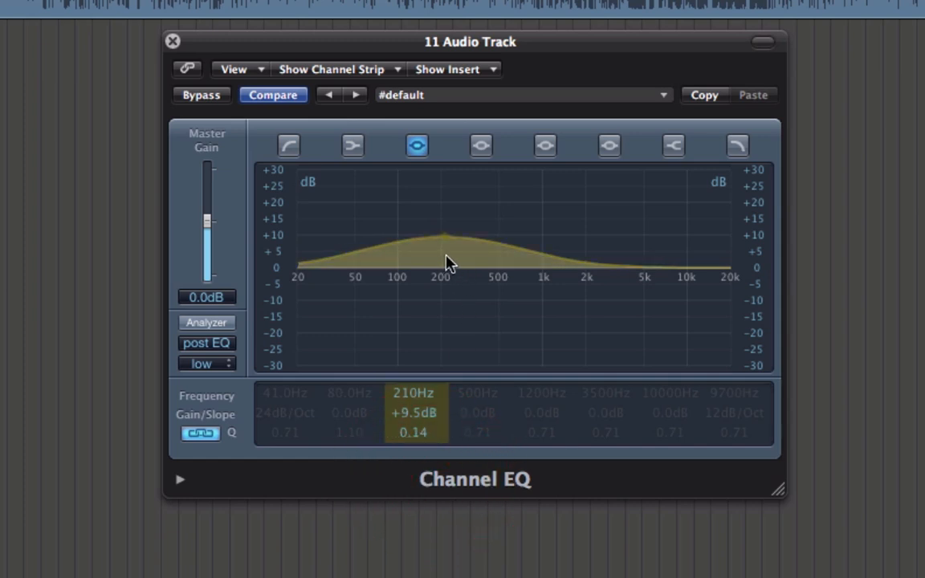
Move the bell to 2250 Hz, turn it into a -15.5 dB cut with Q 0.88, and shift it to 425 Hz at +9.0 dB
drag(452, 258, 591, 234)
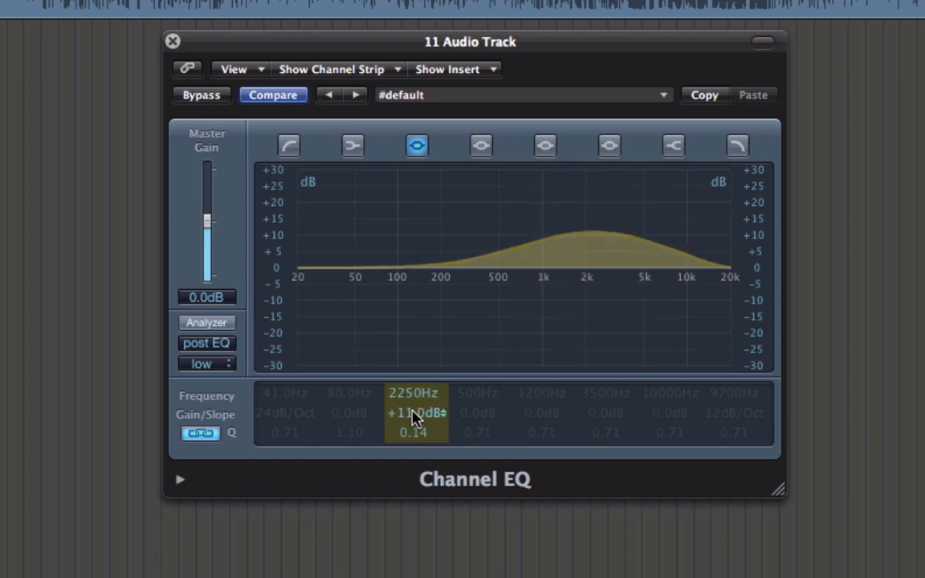
mouse_move(413, 416)
mouse_down()
mouse_move(419, 474)
mouse_move(413, 398)
mouse_up()
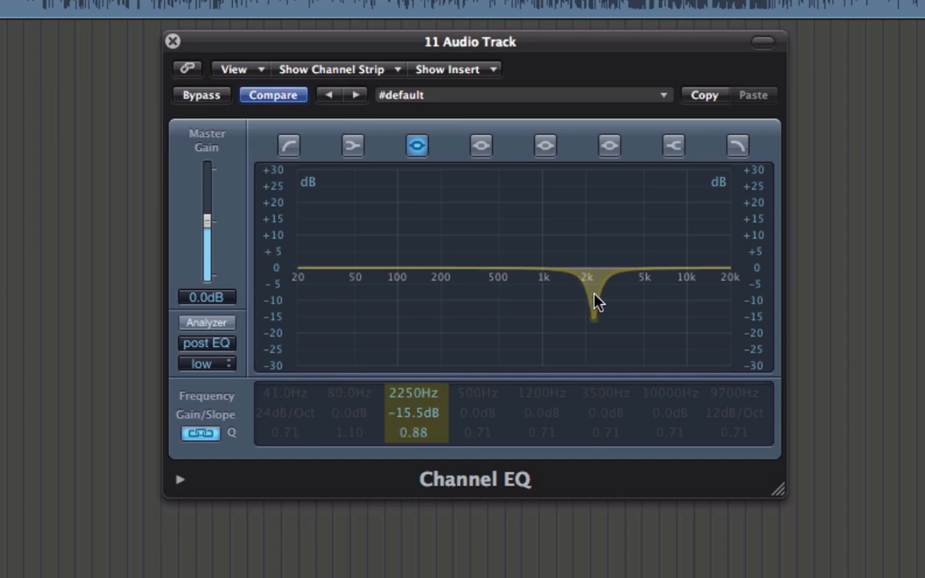
drag(594, 303, 493, 203)
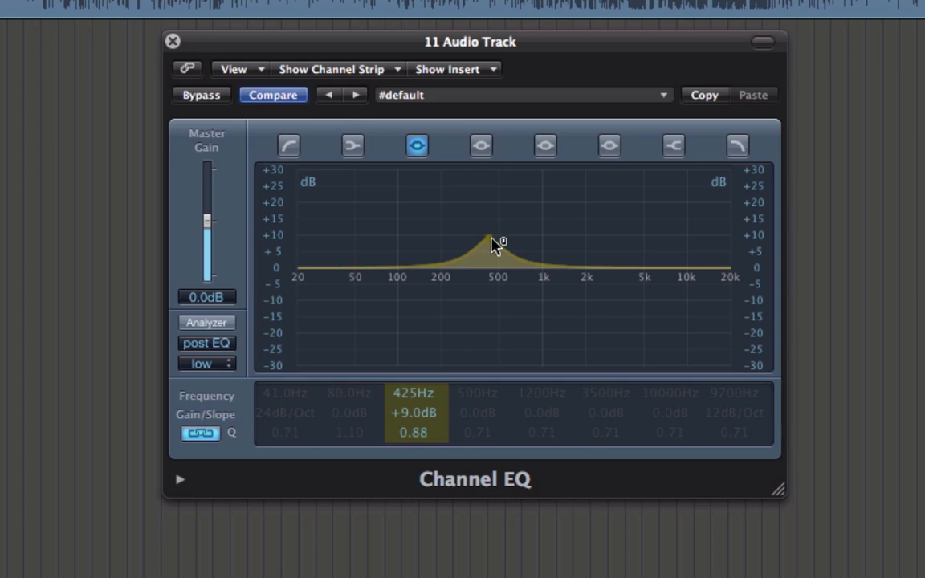
Narrow the bell band to a Q of 2.30, sweep its boost around 1 kHz, and turn it into a -24.0 dB cut at 1780 Hz
drag(496, 244, 566, 245)
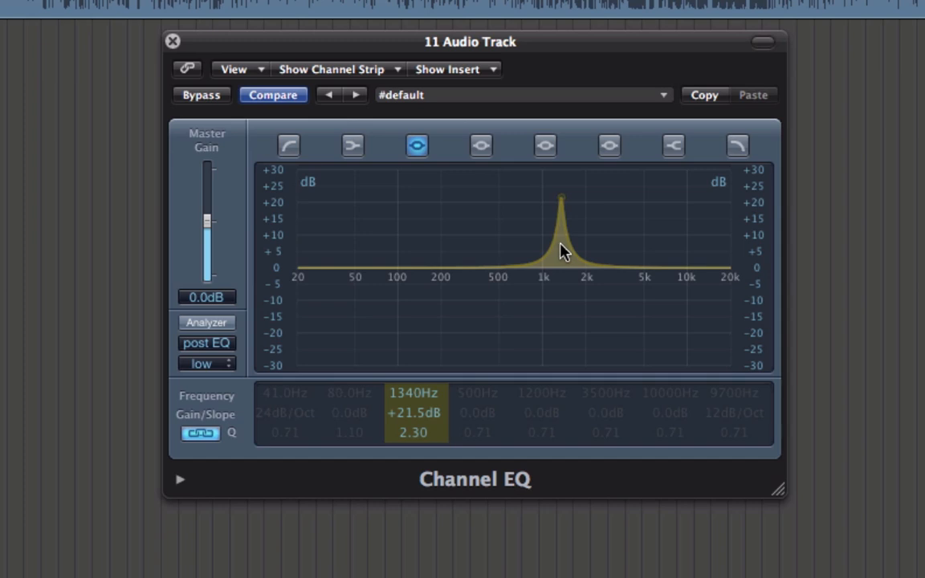
drag(564, 250, 546, 243)
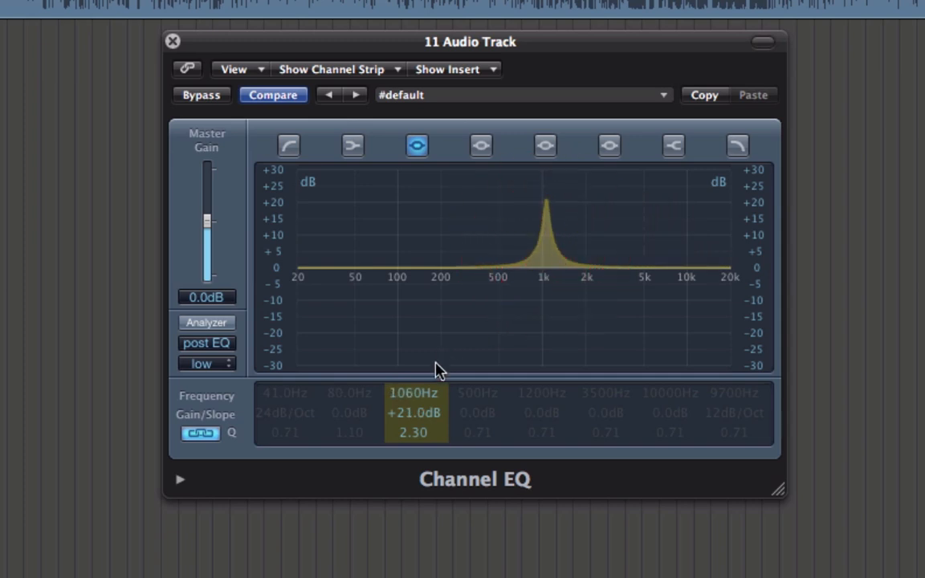
drag(418, 415, 417, 527)
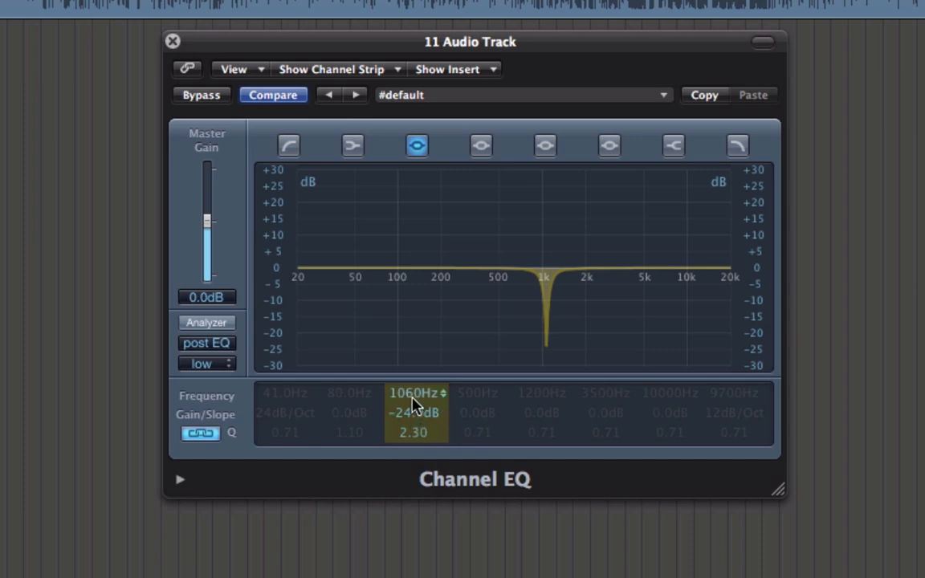
drag(554, 314, 580, 321)
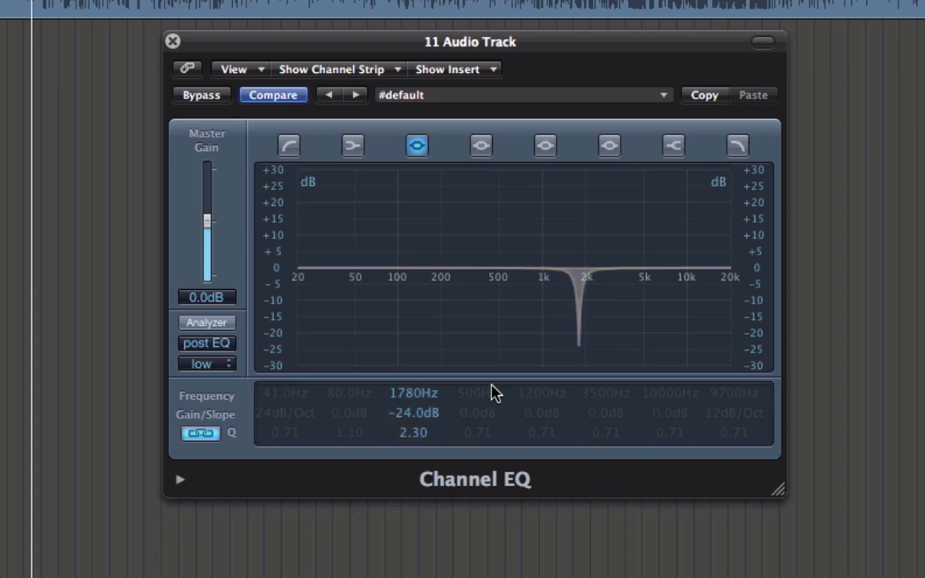
Narrow the 1780 Hz bell cut to a Q of 100, and then widen it to the minimum Q of 0.10
mouse_move(414, 434)
mouse_down()
mouse_move(402, 287)
mouse_move(413, 213)
mouse_up()
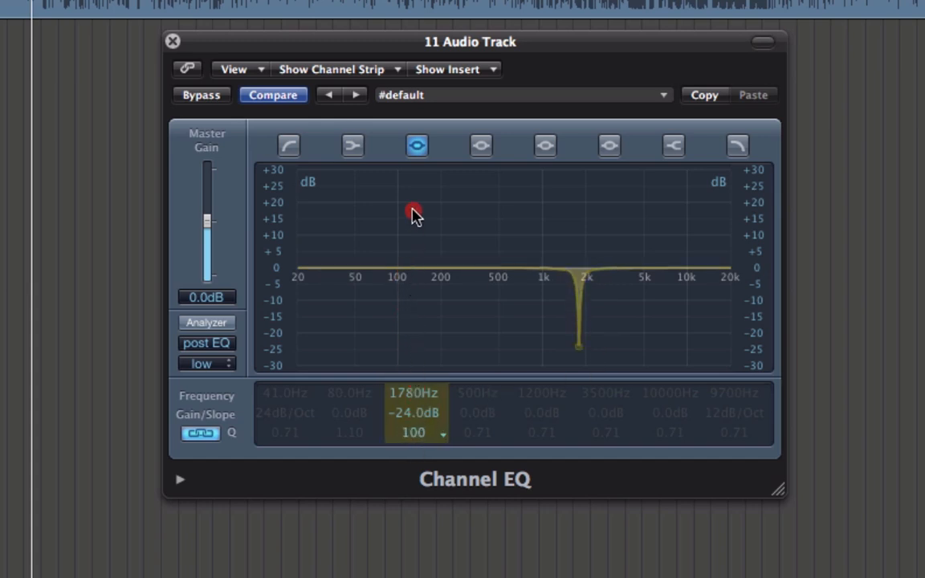
double_click(415, 437)
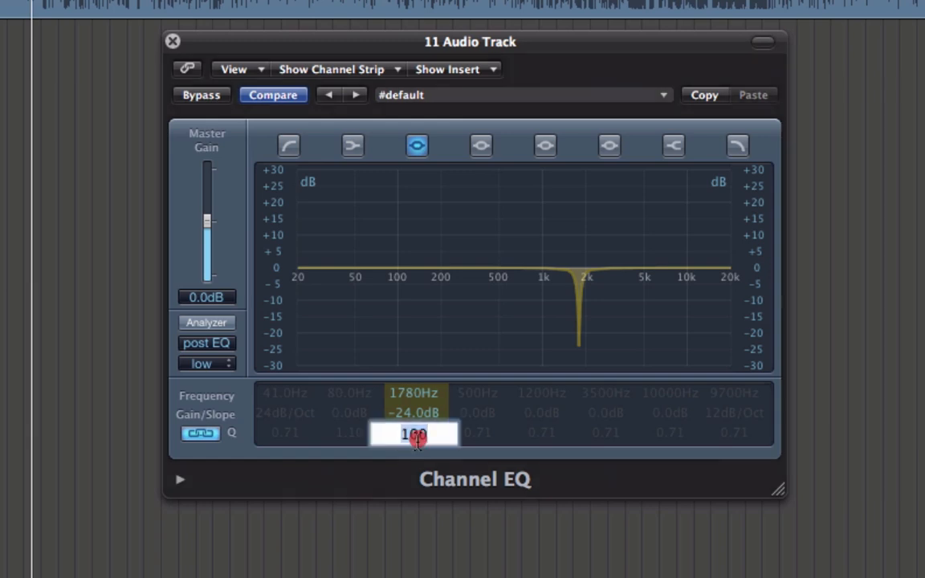
text(0)
key(Return)
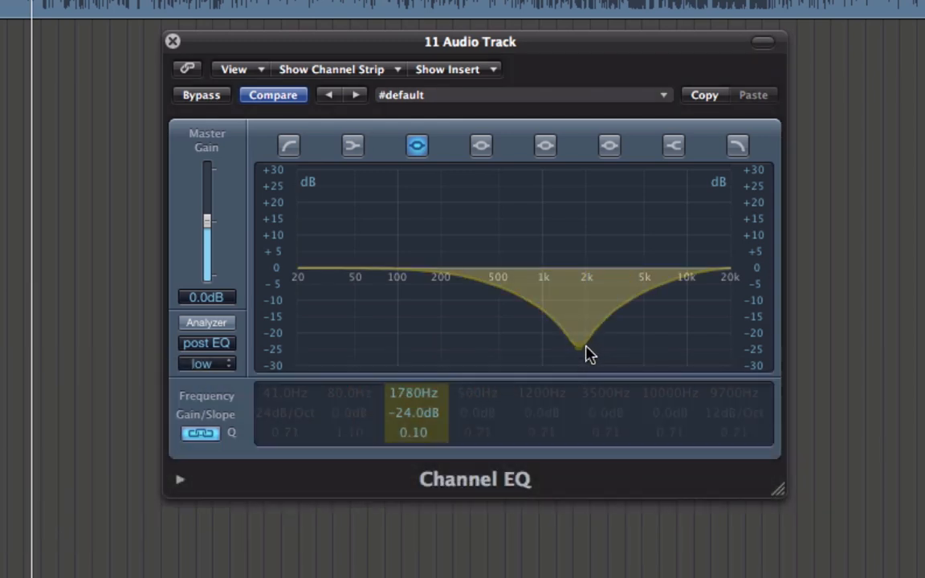
Shift the bell cut to 1360 Hz with a Q of 0.20, and rescale the graph's dB axis to compress its outer values
mouse_move(585, 344)
mouse_down()
mouse_move(582, 324)
mouse_move(582, 332)
mouse_up()
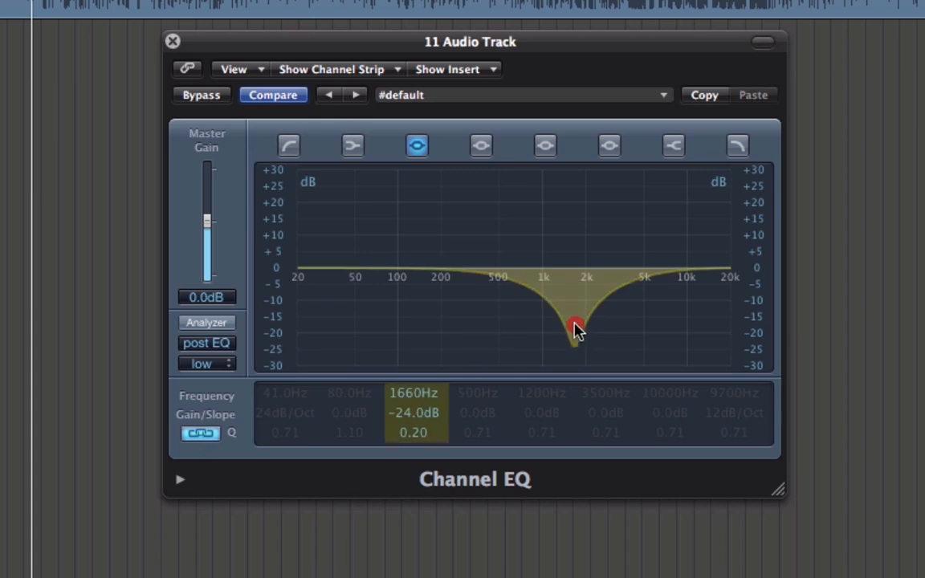
drag(575, 329, 565, 331)
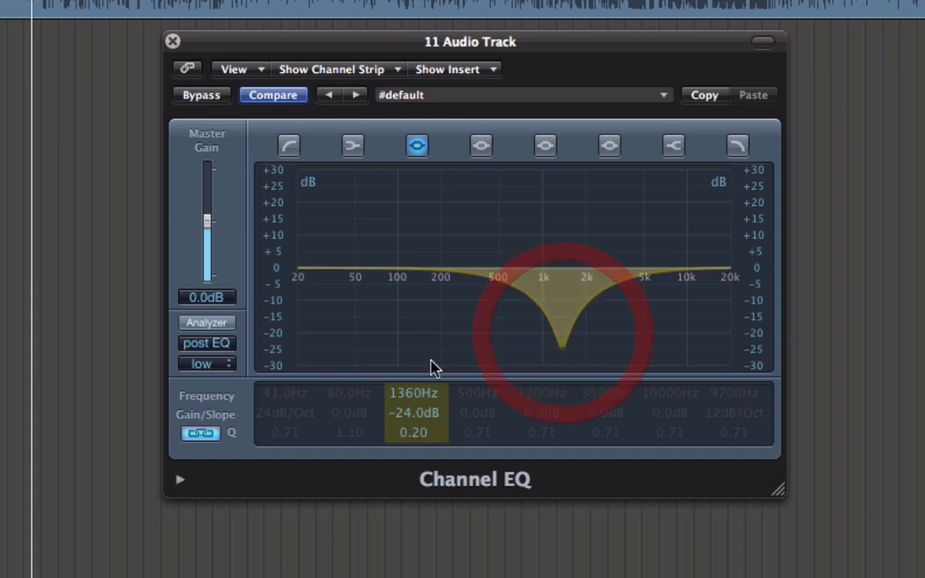
drag(274, 322, 265, 112)
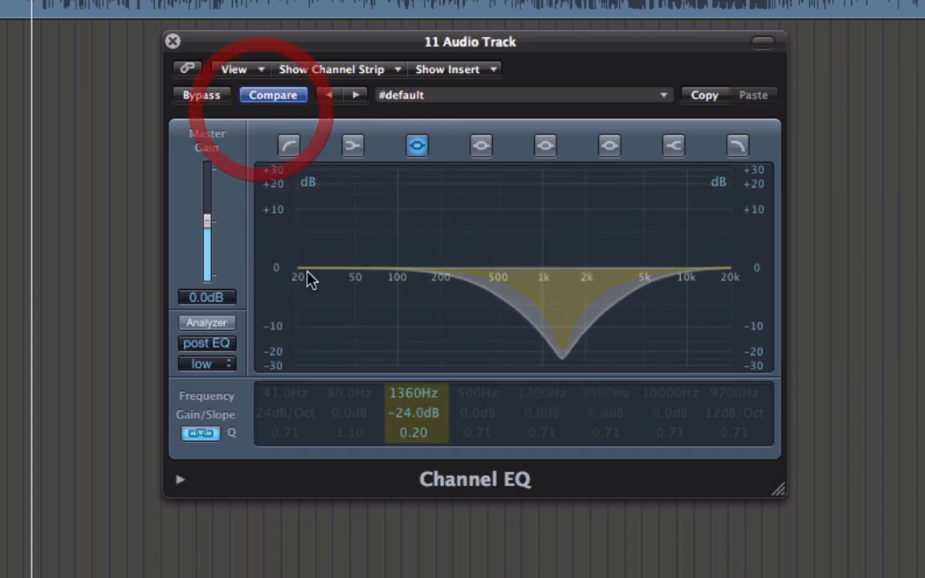
click(279, 330)
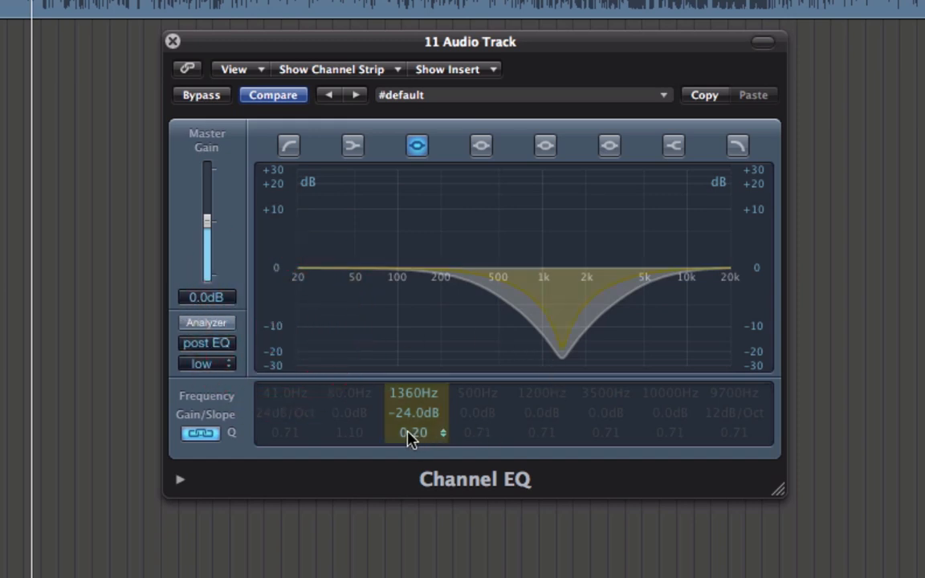
Move the bell band to 1420 Hz with a Q of 0.28, and return the graph's dB axis to even 5 dB spacing
drag(411, 433, 417, 430)
drag(560, 326, 542, 337)
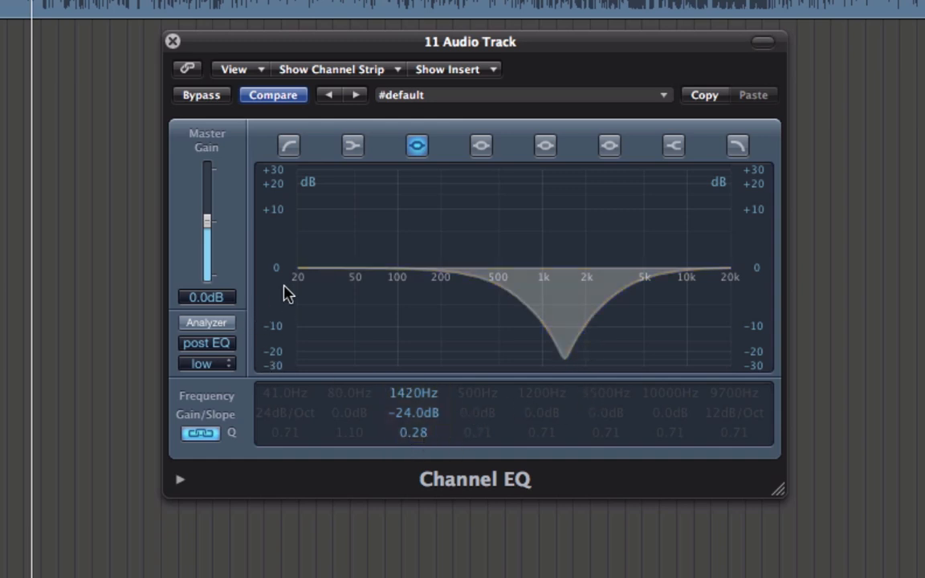
drag(276, 322, 271, 446)
drag(275, 271, 277, 370)
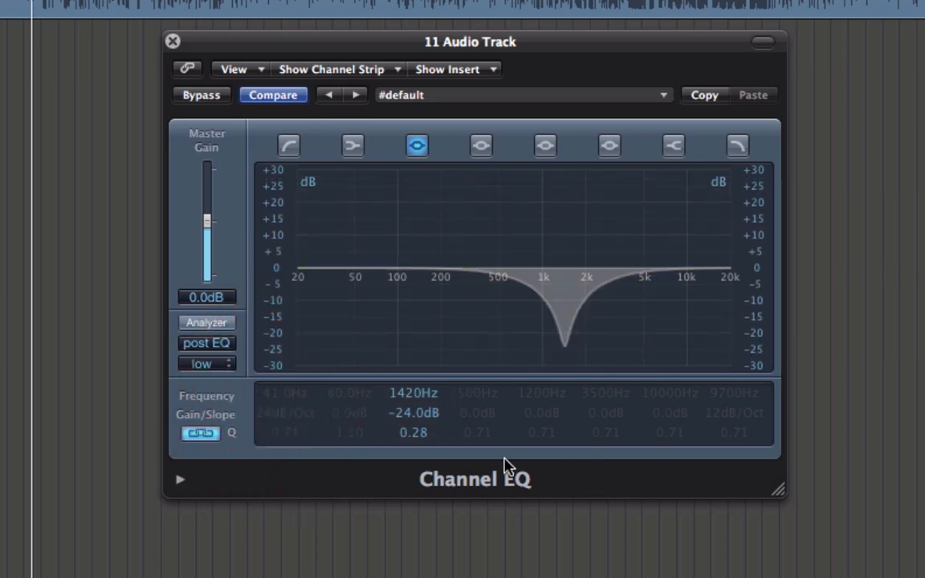
Boost the 1420 Hz bell to +24.0 dB, return it to a -24.0 dB cut, and raise its Q
mouse_move(416, 408)
mouse_down()
mouse_move(408, 425)
mouse_move(400, 300)
mouse_up()
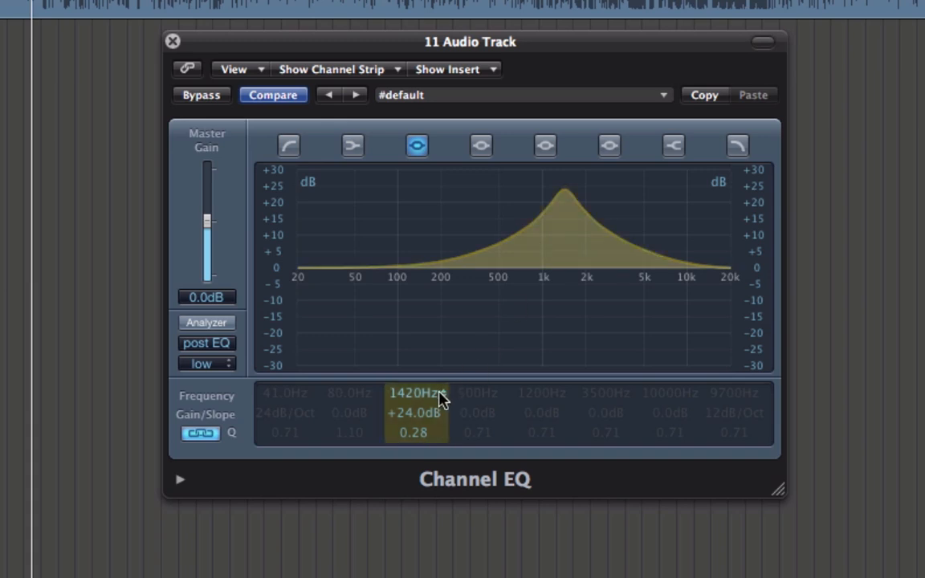
drag(420, 413, 420, 554)
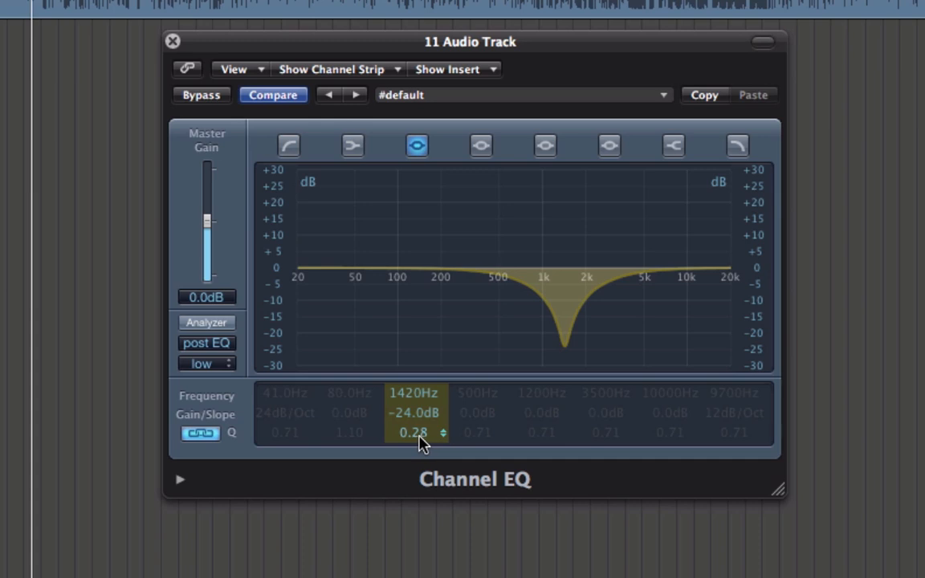
mouse_move(423, 446)
mouse_down()
mouse_move(423, 322)
mouse_move(428, 435)
mouse_move(423, 425)
mouse_up()
Vary the bell's gain with Gain-Q Couple turned off, turn coupling back on, and set the band to +15.0 dB with Q 0.98
click(202, 439)
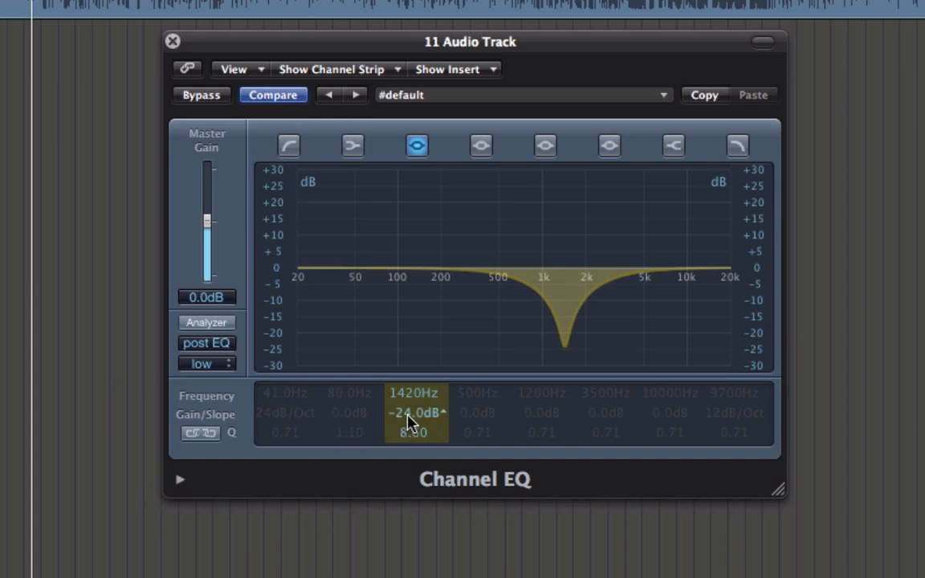
drag(410, 423, 389, 448)
click(205, 434)
drag(413, 426, 408, 330)
drag(416, 444, 417, 413)
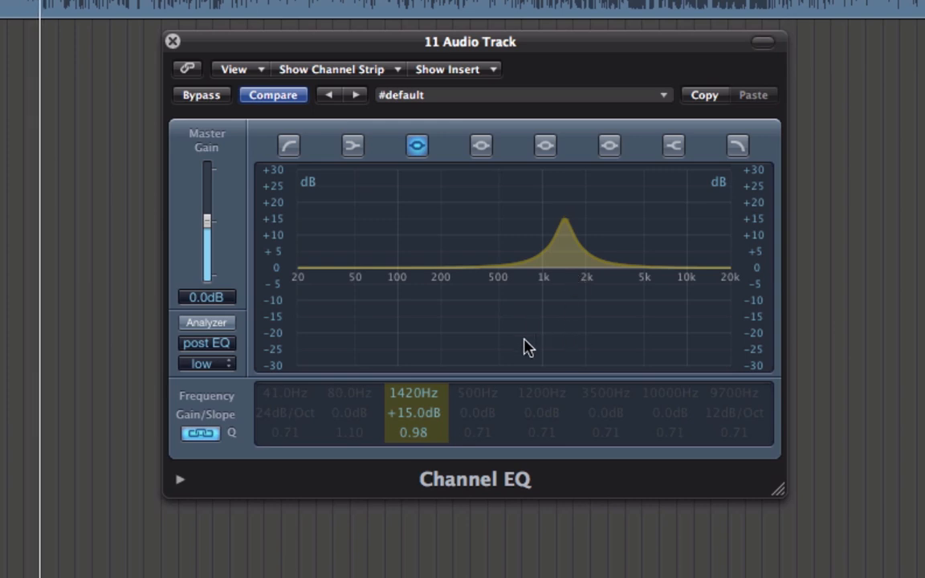
Reset the 1420 Hz bell's gain to 0 dB, and then boost the band to +4.5 dB at 1160 Hz
double_click(419, 414)
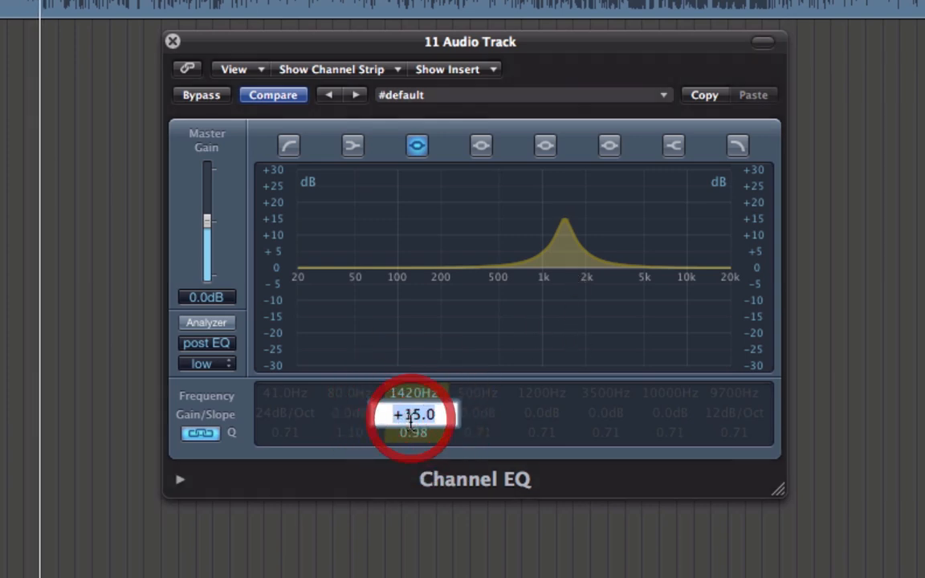
text(0)
key(Return)
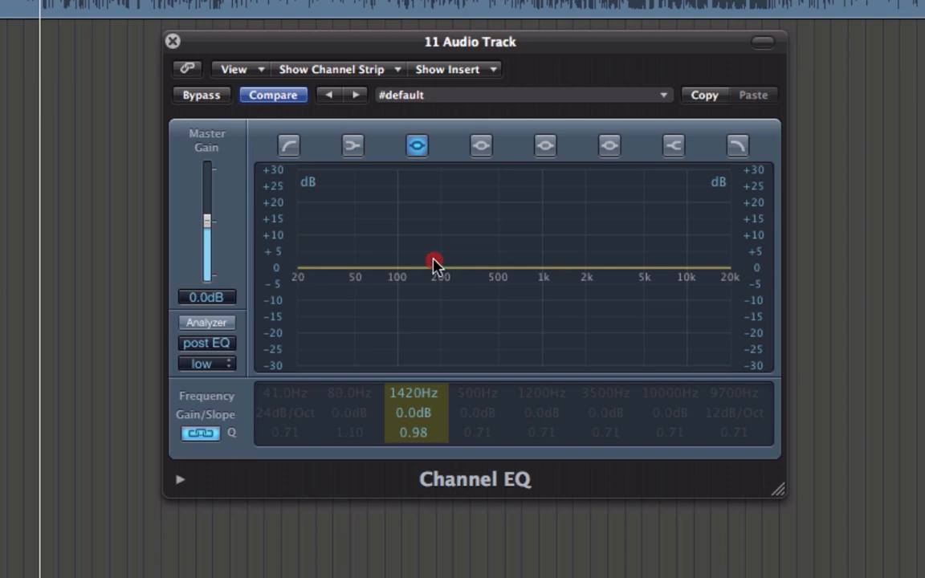
drag(434, 265, 398, 256)
Enable two more bells and the high shelf, boosting +6.5 dB at 230 Hz, +5.5 dB at 3600 Hz and +9.5 dB at 10200 Hz
click(484, 147)
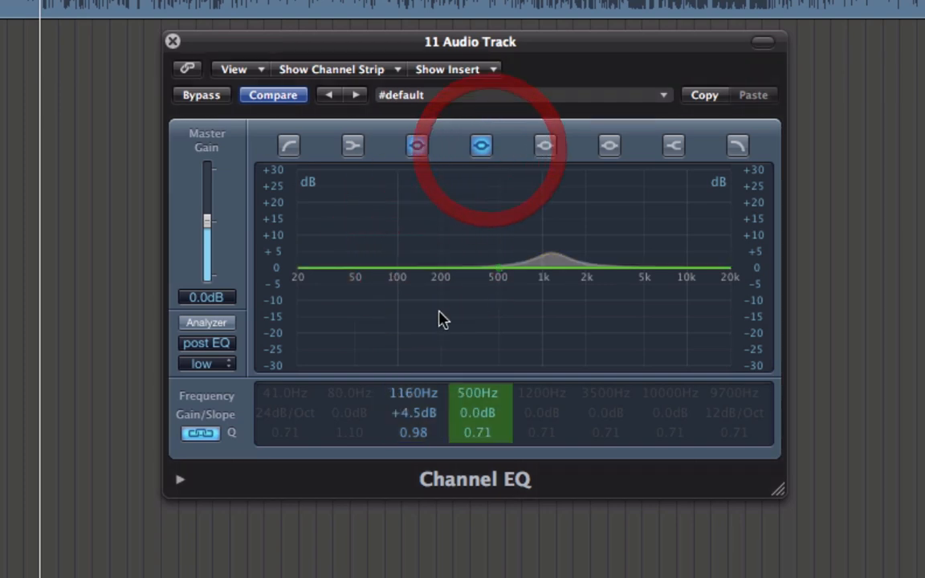
drag(454, 253, 390, 228)
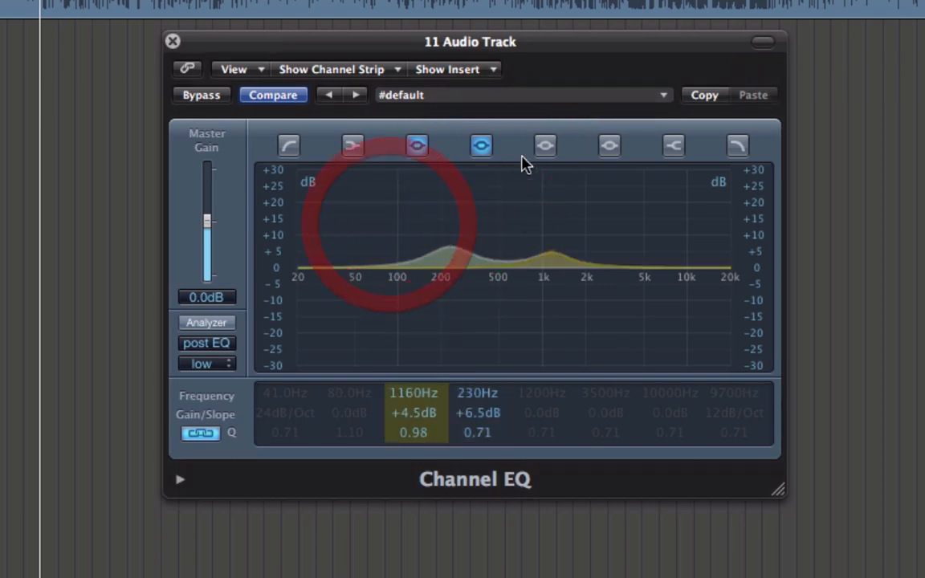
click(545, 145)
drag(615, 279, 709, 231)
click(674, 146)
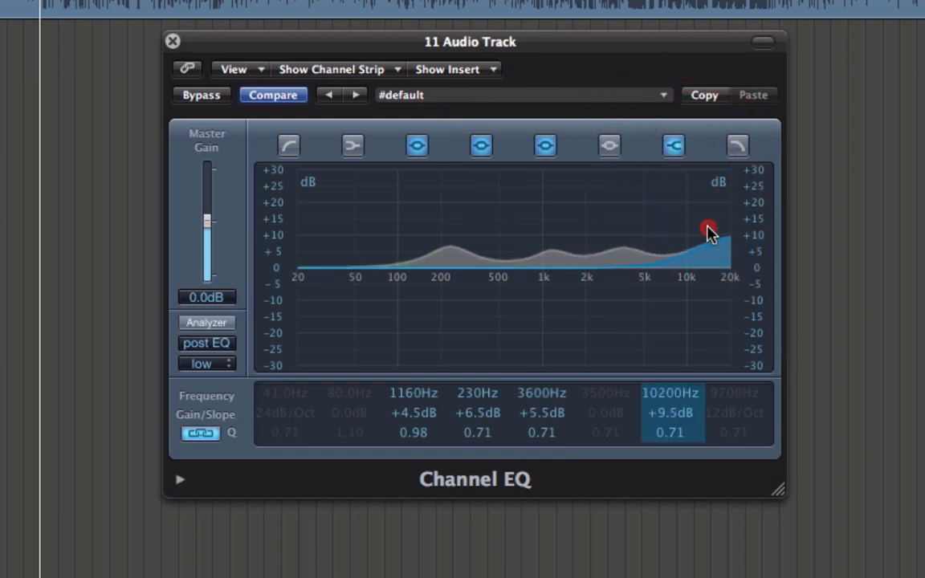
Shift the 230 Hz bell to +7.5 dB at 200 Hz, and enable the low shelf as a -5.5 dB cut at 92 Hz
click(367, 146)
drag(365, 278, 388, 278)
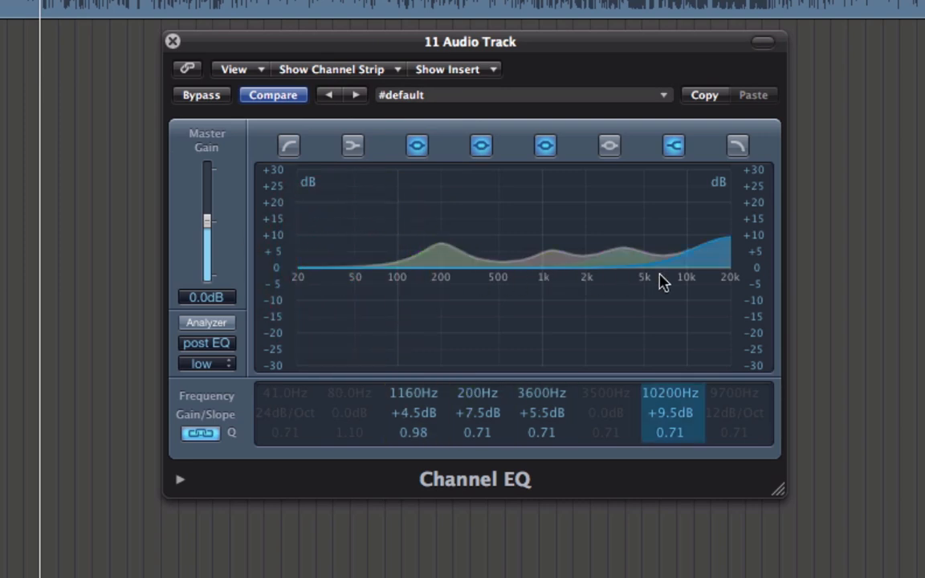
click(353, 146)
drag(336, 314, 351, 332)
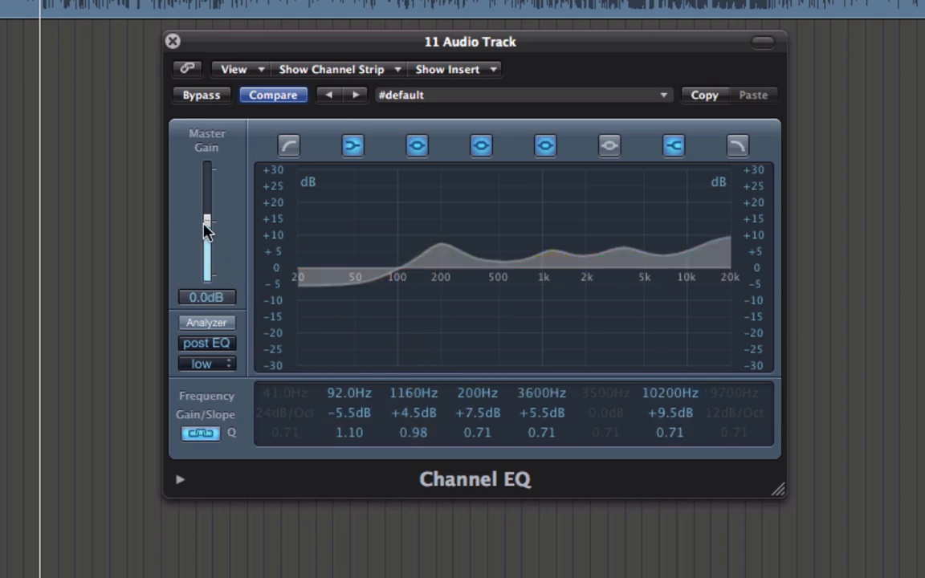
Lower the master gain to -0.5 dB, and use Compare to revert all EQ edits, including a trial activation of the low cut filter
mouse_move(206, 232)
mouse_down()
mouse_move(207, 241)
mouse_move(207, 212)
mouse_move(207, 222)
mouse_up()
click(275, 97)
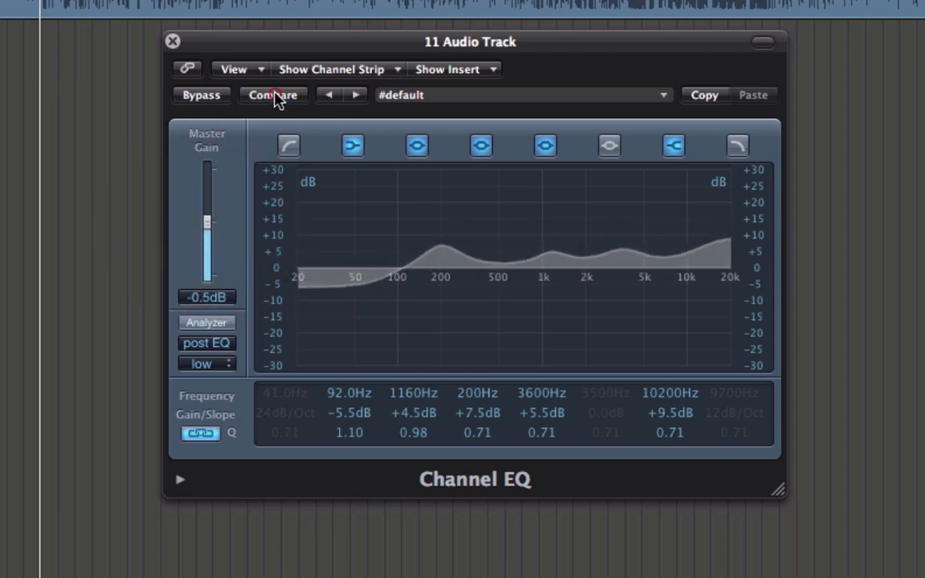
click(289, 145)
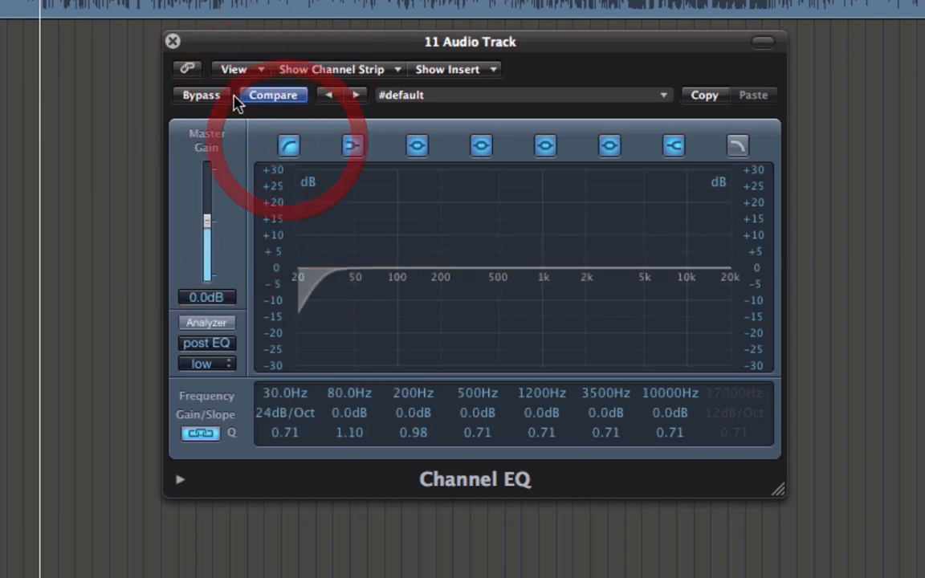
click(266, 96)
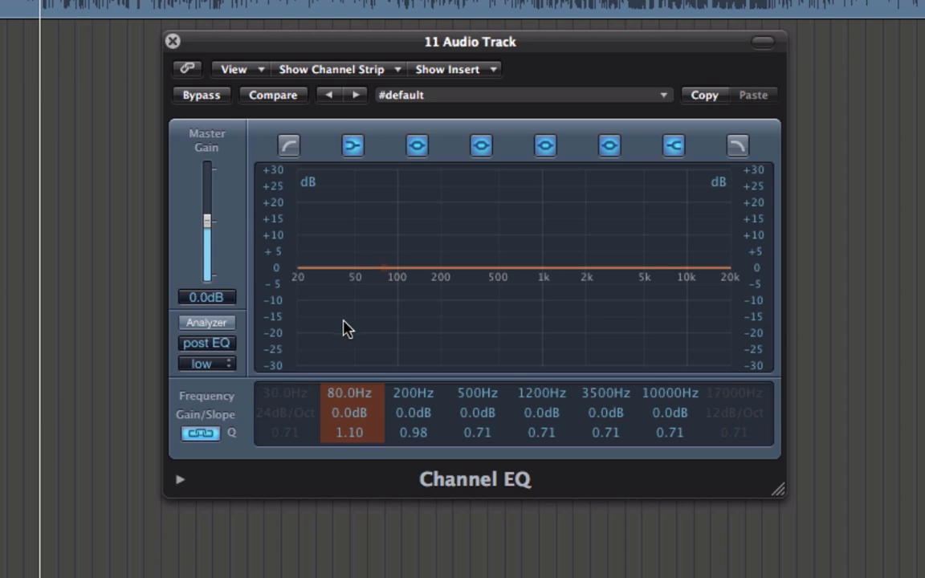
Return the playhead to the beginning, turn on the Analyzer, and play the track to view its frequency spectrum
click(205, 324)
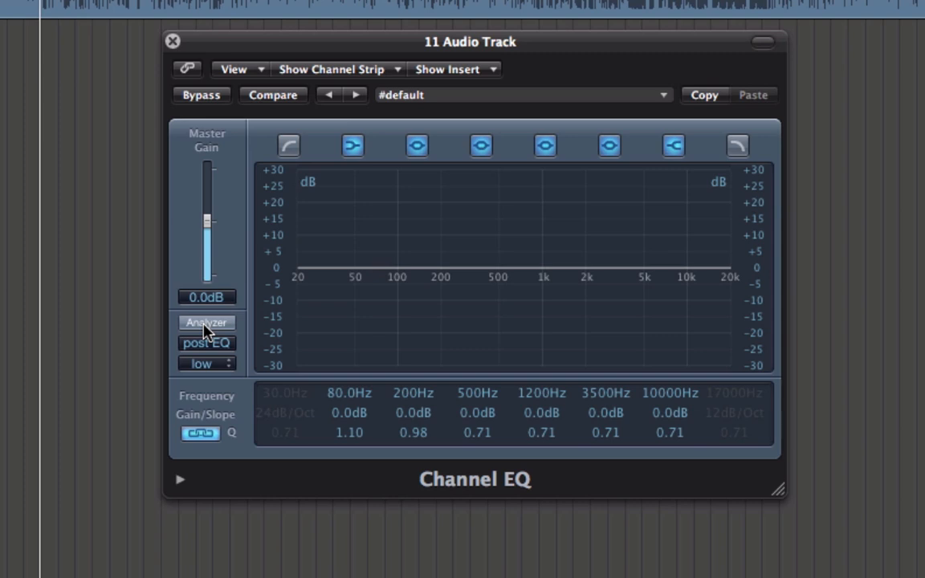
key(Return)
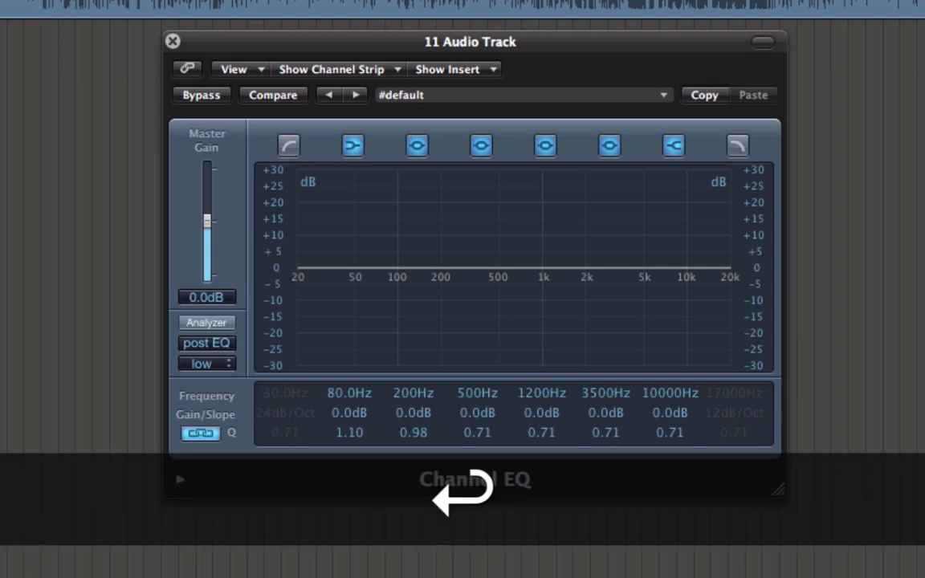
click(205, 323)
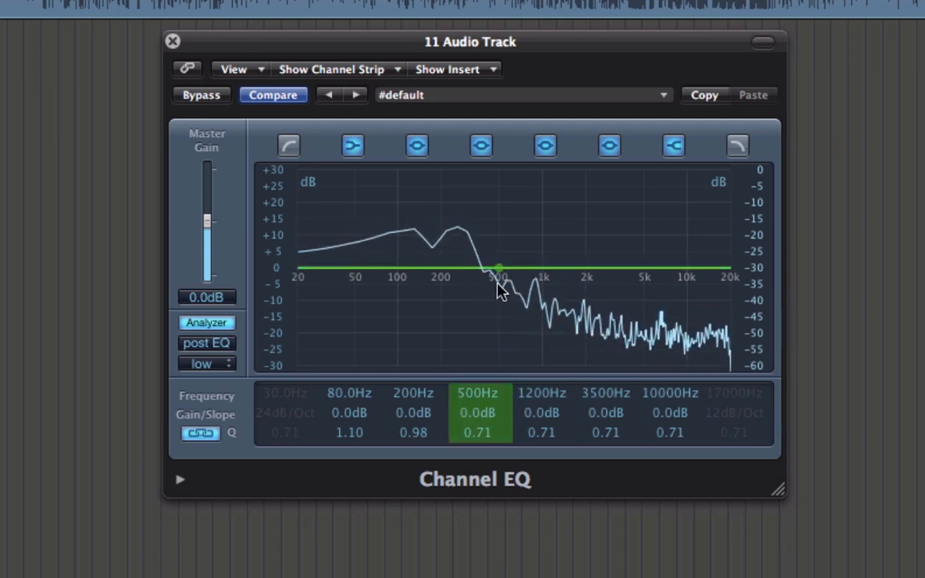
key(space)
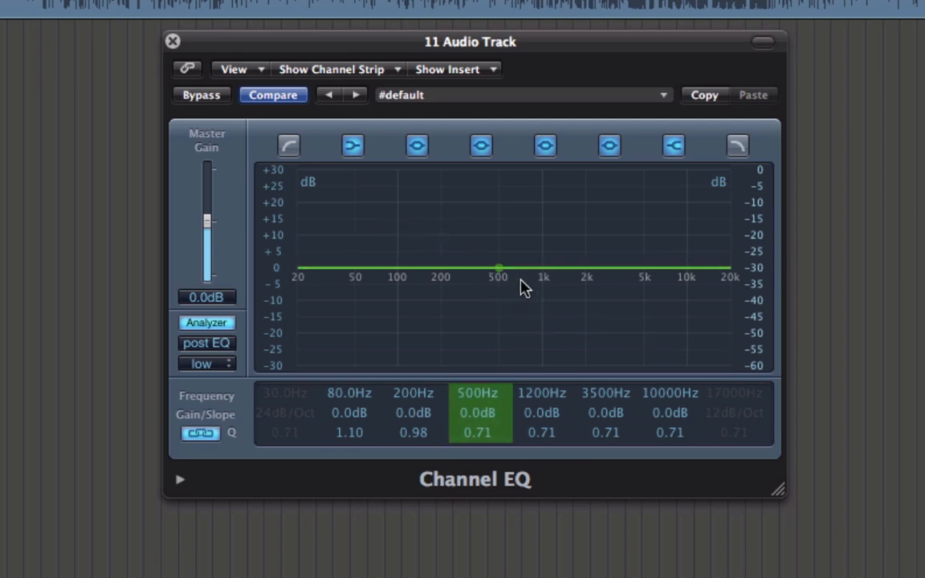
Boost the 500 Hz bell to +8.5 dB at 600 Hz during playback, and then reset its gain to 0 dB
key(space)
drag(497, 269, 520, 242)
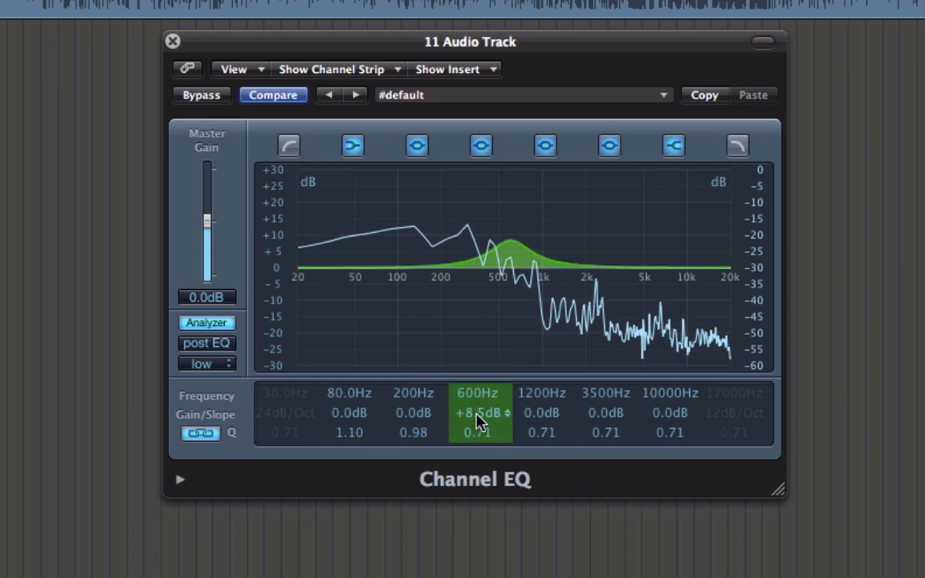
key(space)
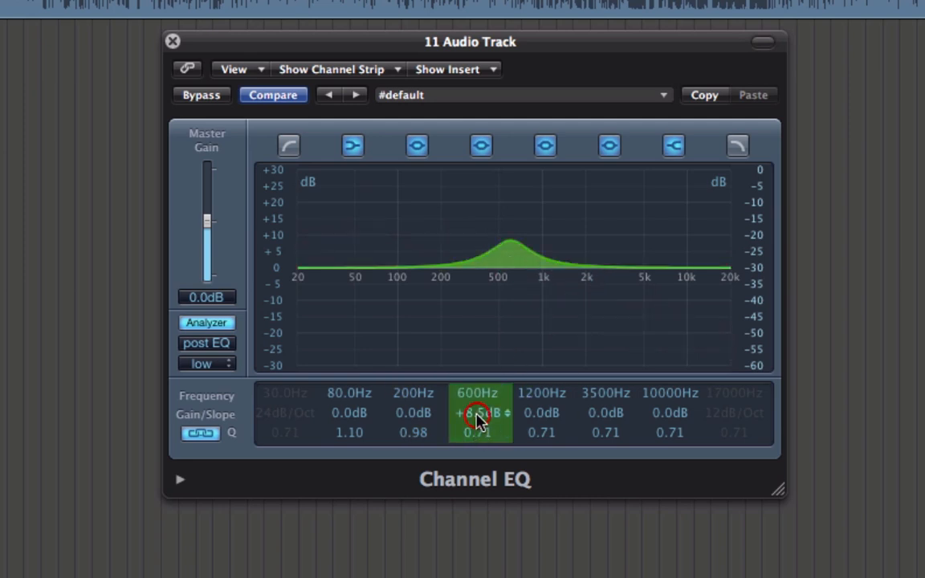
double_click(478, 418)
text(0)
key(Return)
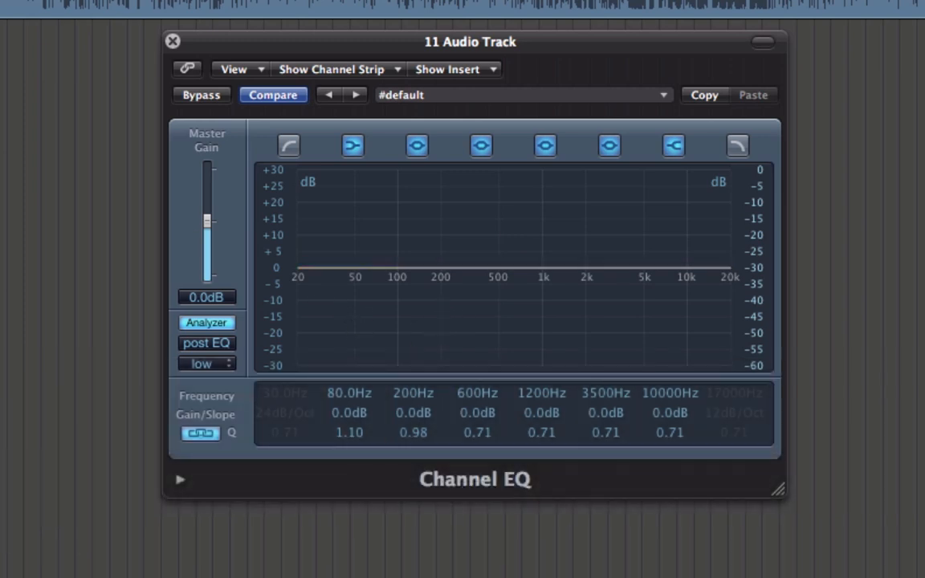
Play and stop the track repeatedly to examine its spectrum in the Analyzer around the low and mid bands
key(space)
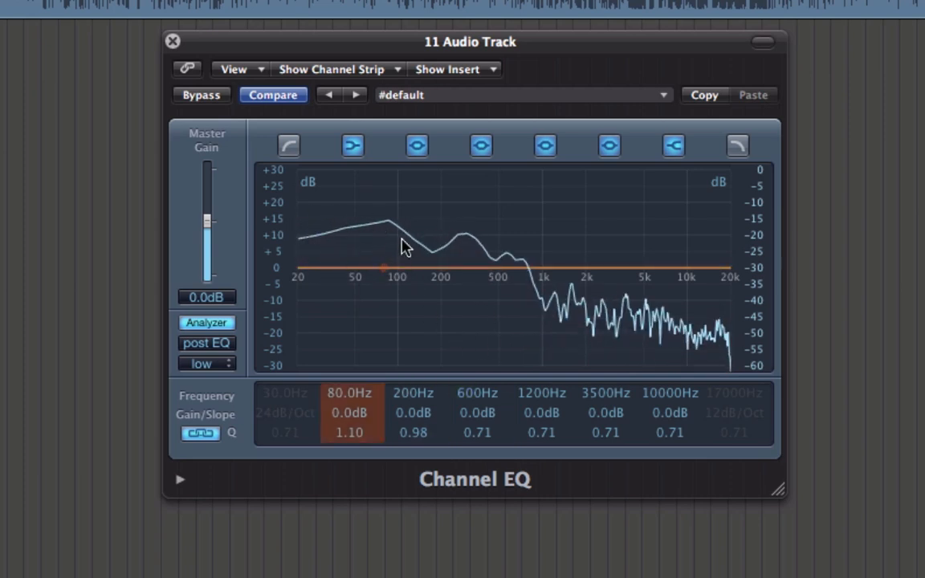
key(space)
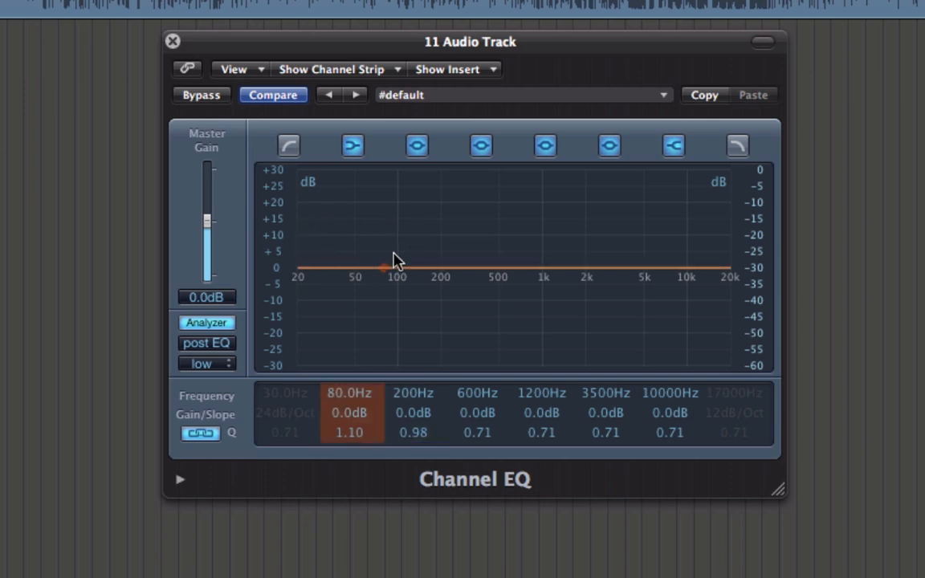
key(space)
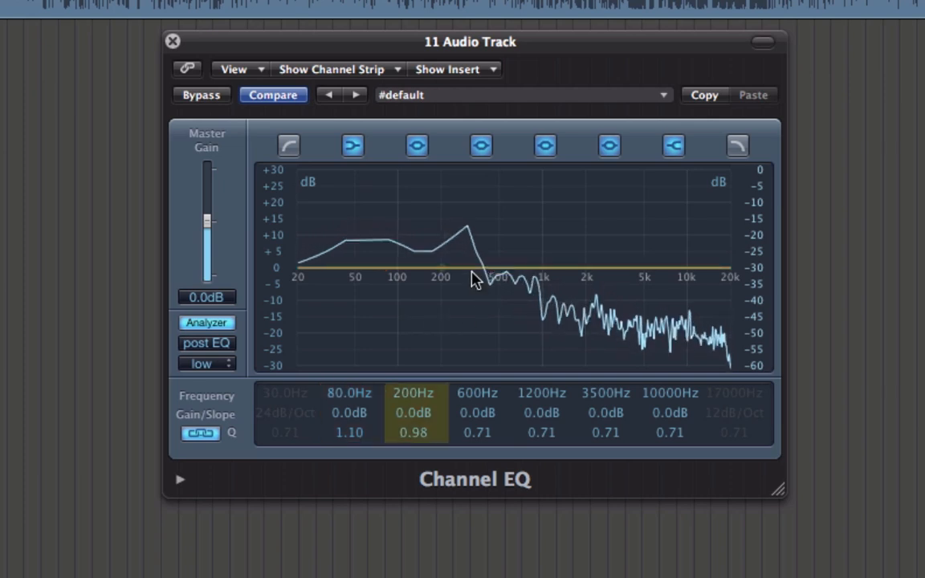
key(space)
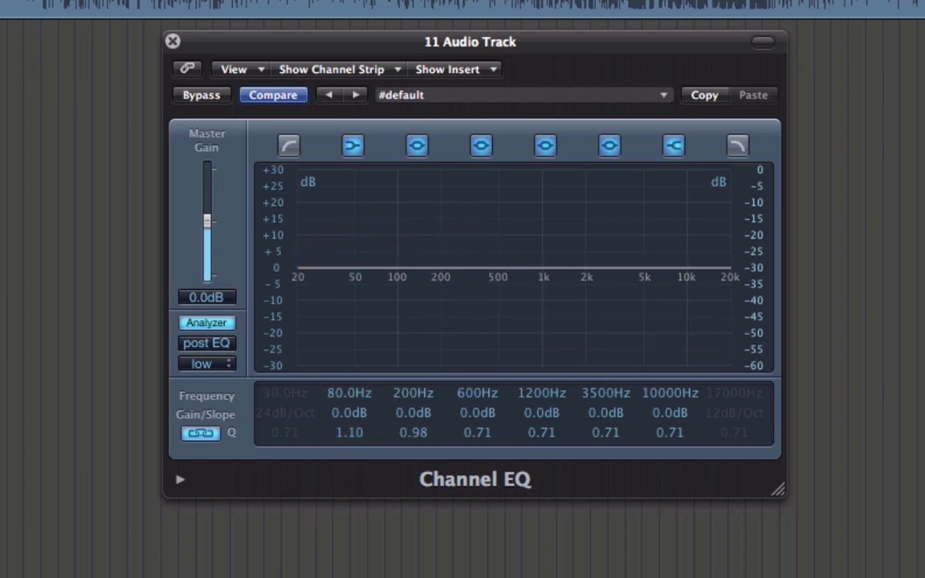
key(space)
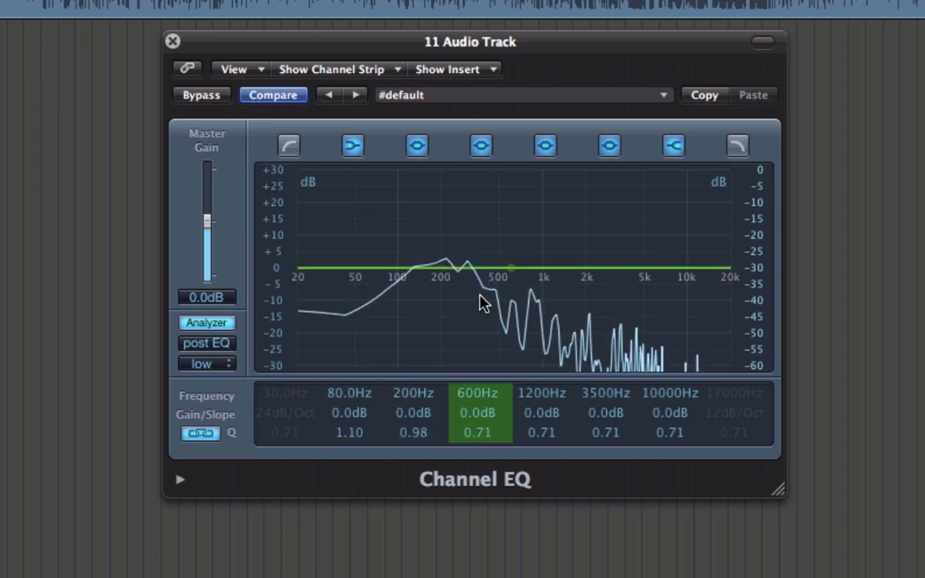
Sweep the 600 Hz bell to 86 Hz with a +15.5 dB boost during playback, and bring it down to 0.5 dB at 88 Hz
drag(499, 281, 382, 213)
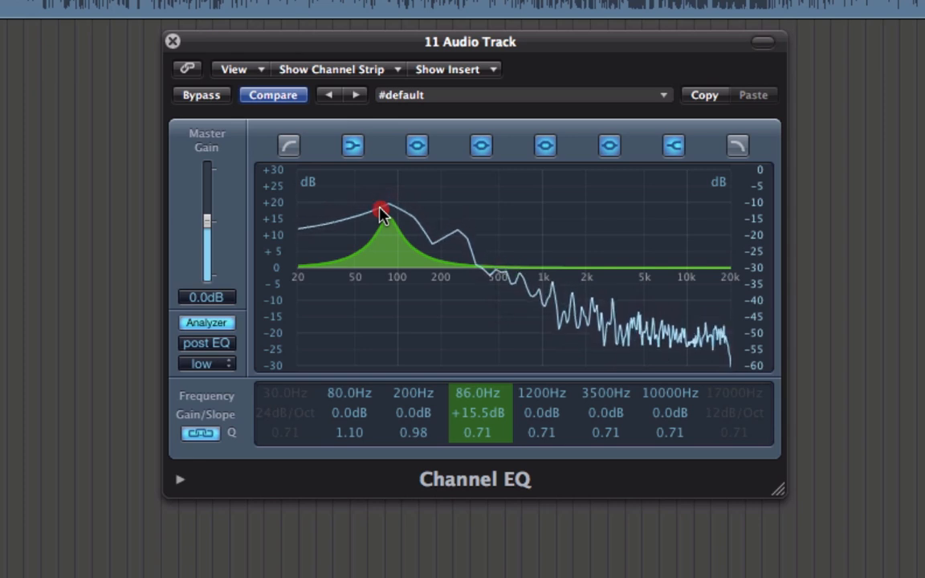
drag(382, 214, 388, 275)
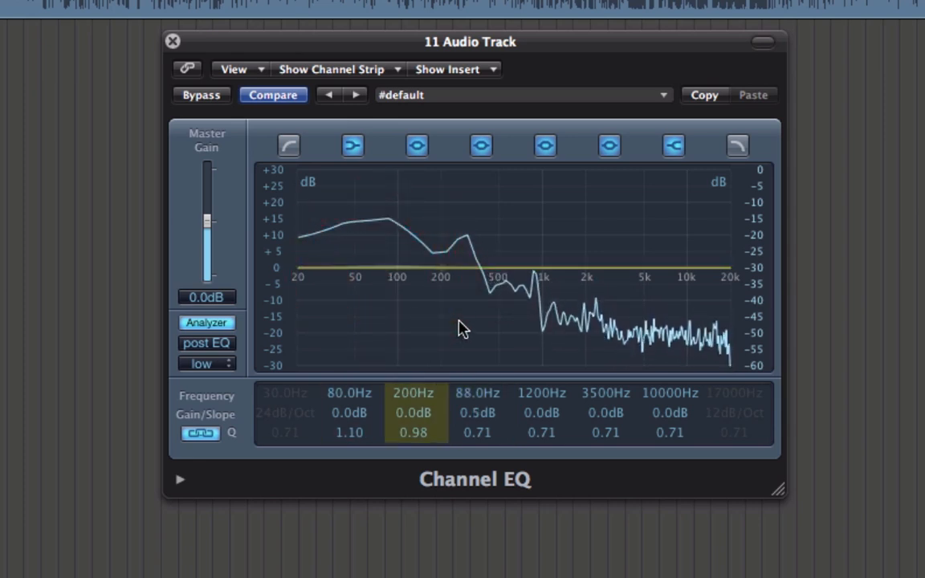
key(space)
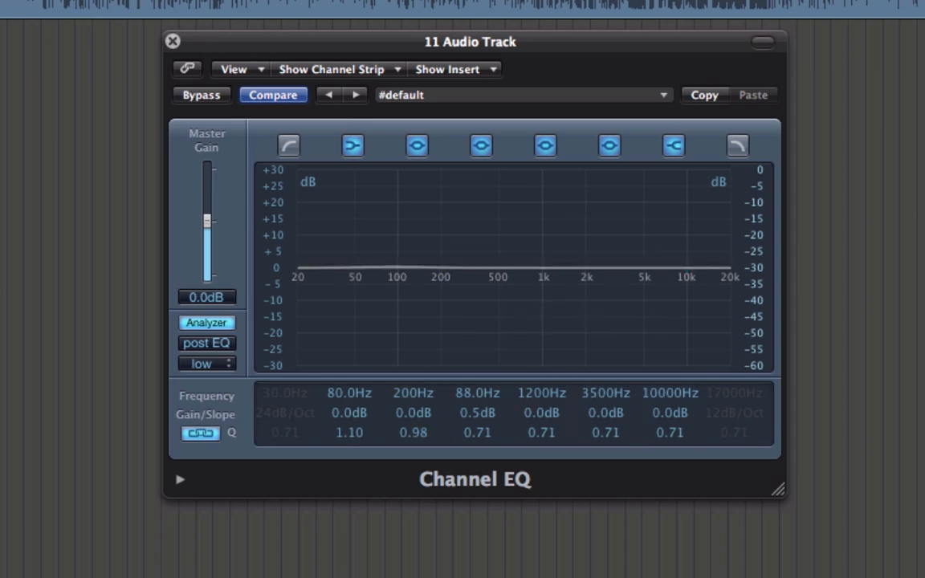
Play the track to inspect the upper mids, boost the 3500 Hz bell to +8.0 dB at 3350 Hz, and play it again
key(space)
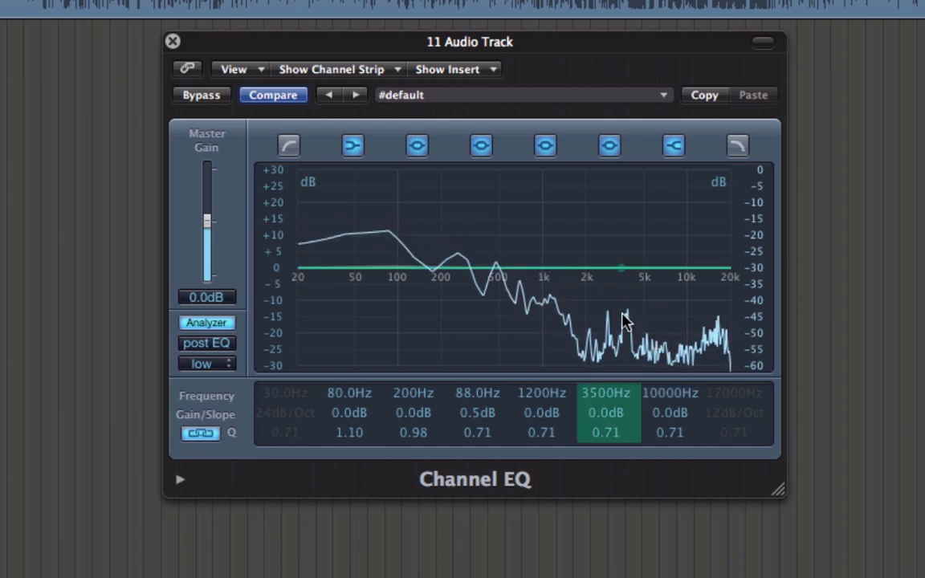
key(space)
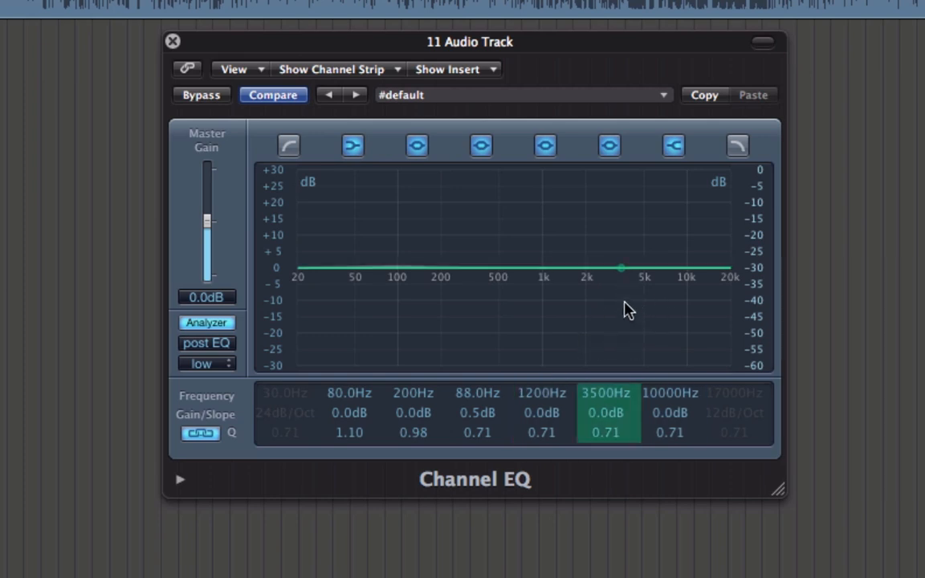
key(space)
drag(622, 270, 629, 250)
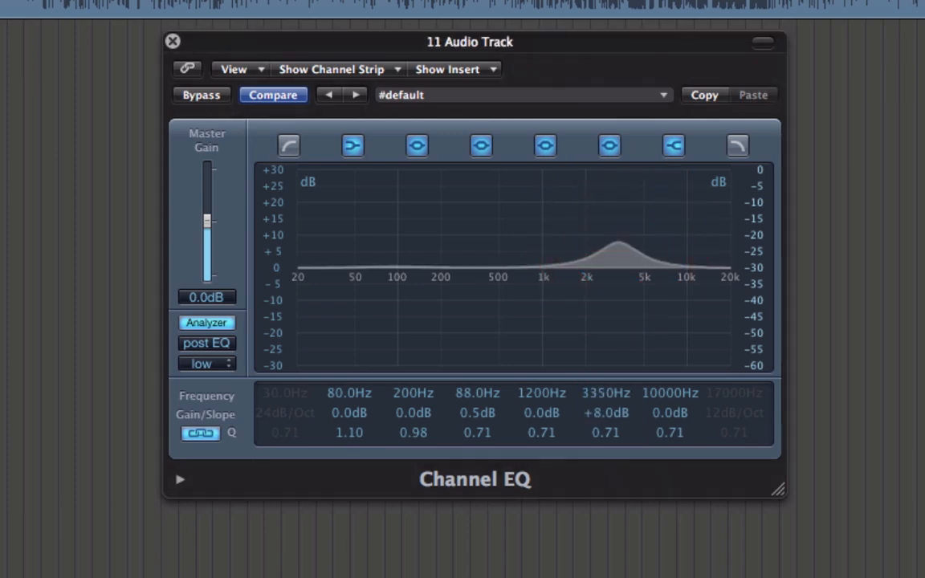
key(space)
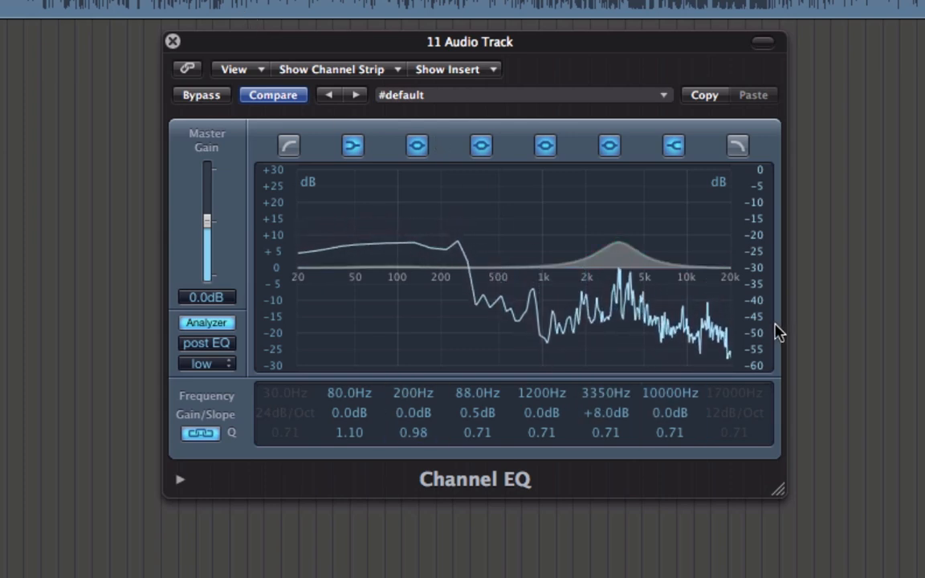
key(space)
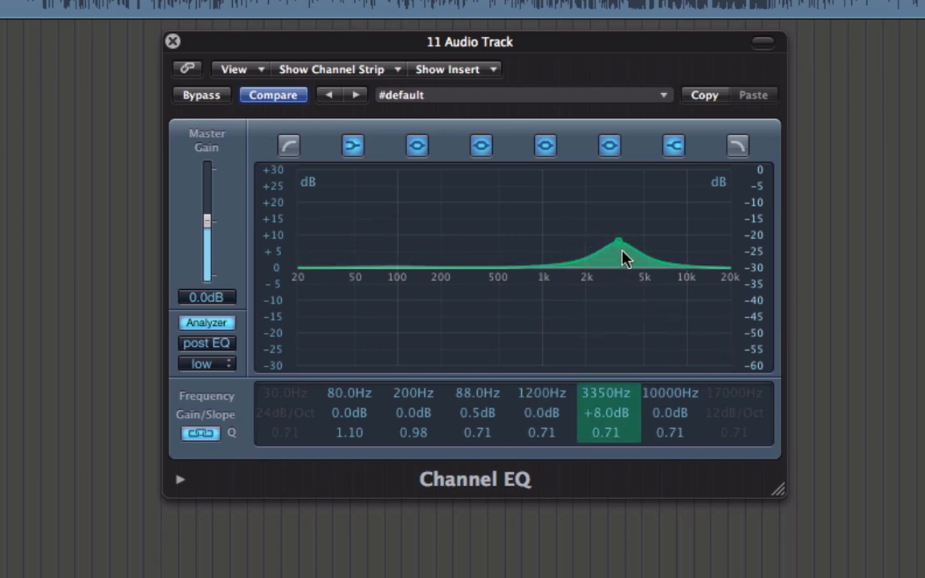
Cut the 3350 Hz bell to -2.5 dB, play the track to check its spectrum, and reset the bell's gain to 0 dB
drag(620, 244, 625, 297)
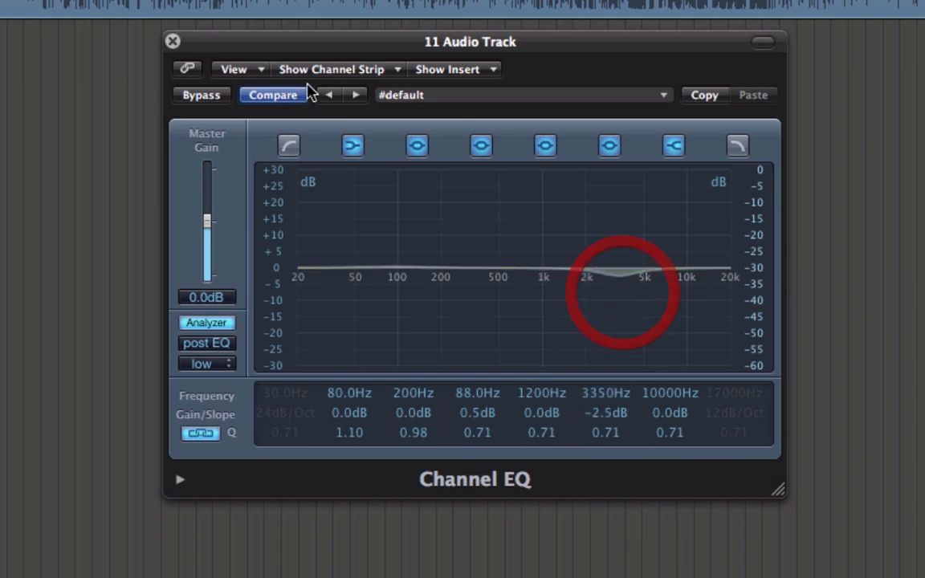
key(space)
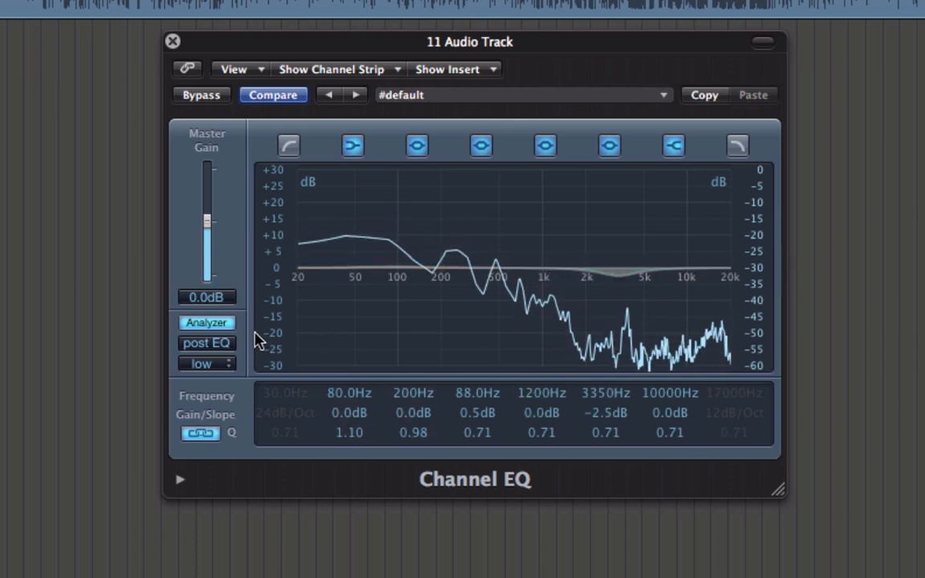
double_click(606, 412)
text(0)
key(Return)
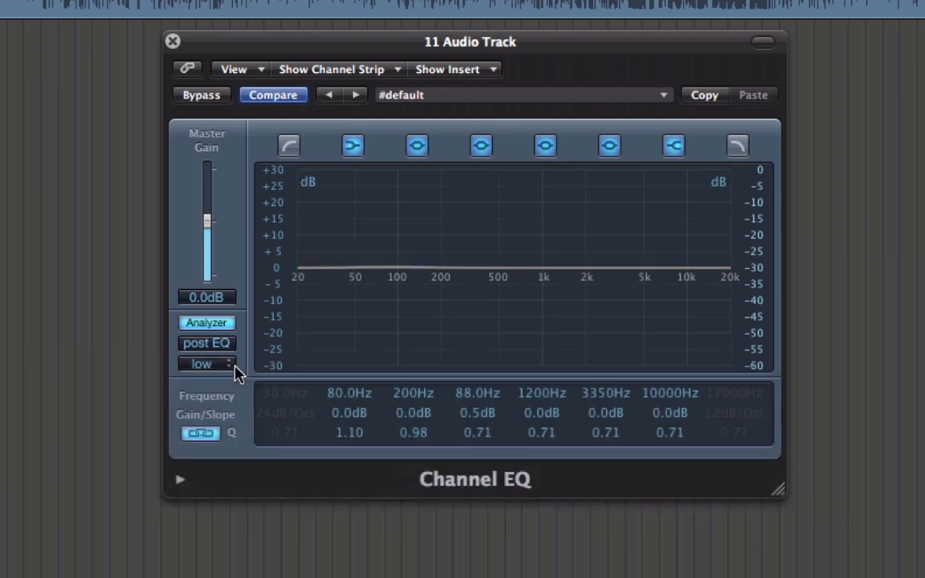
Review the Analyzer's available resolution options
click(228, 369)
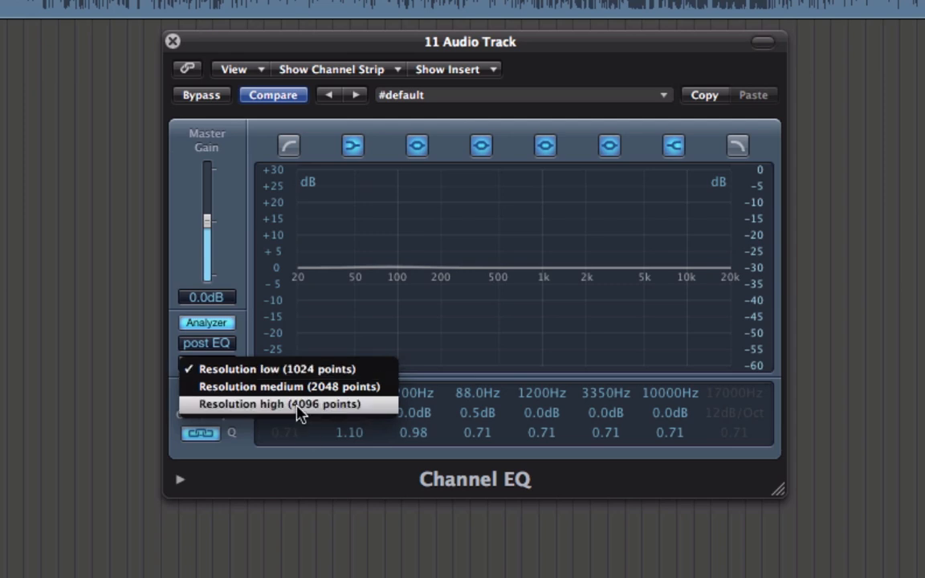
click(250, 318)
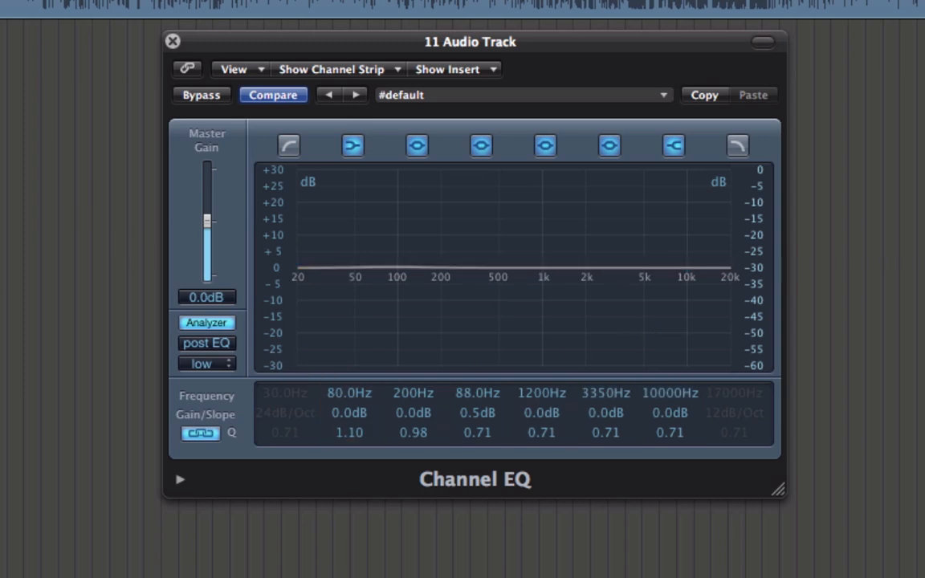
Try the low cut filter at 355 Hz with the post-EQ Analyzer during playback, and turn the filter off again
click(288, 150)
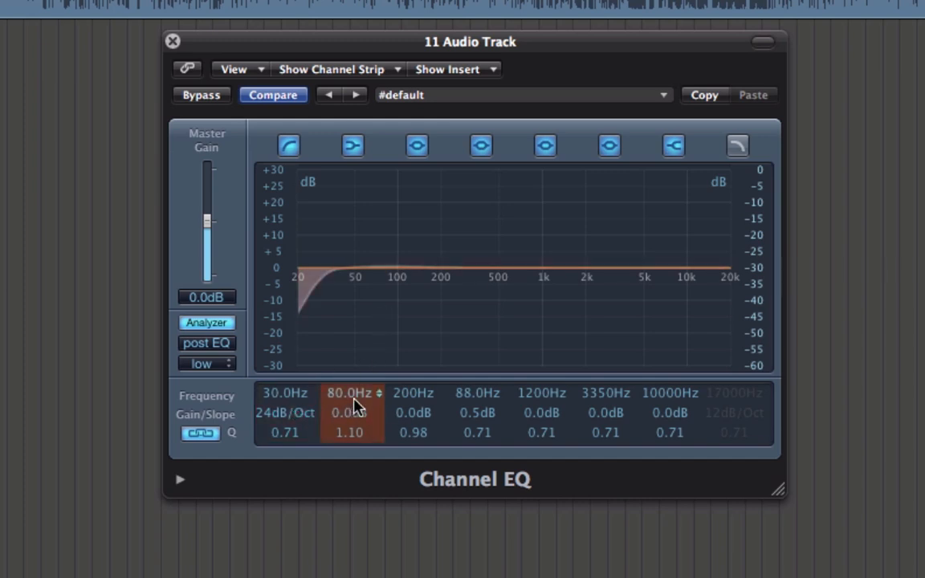
key(space)
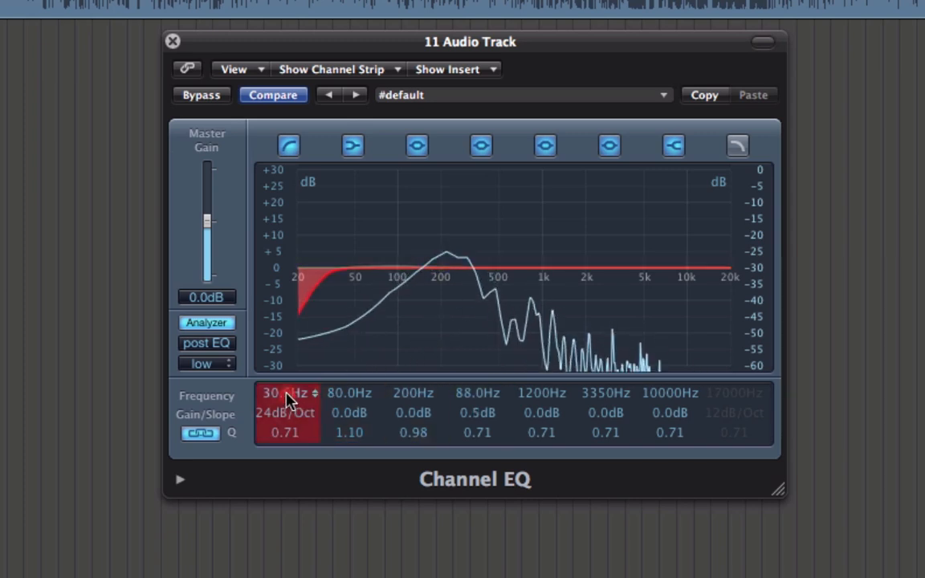
drag(289, 398, 258, 200)
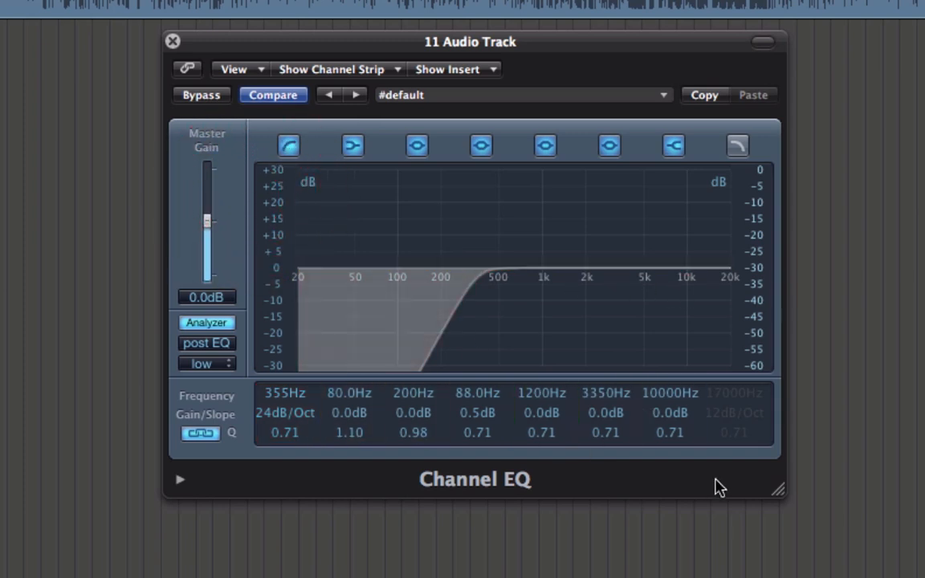
key(space)
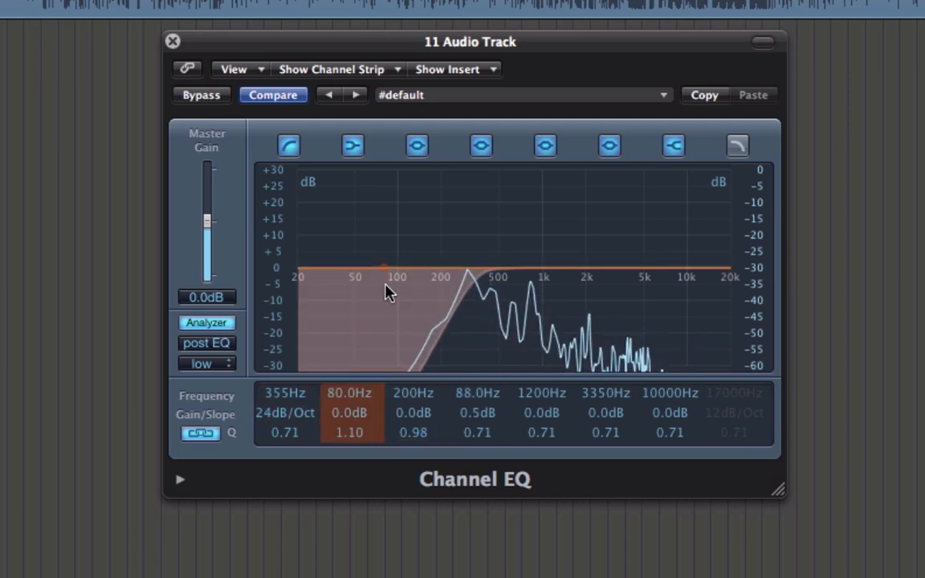
key(space)
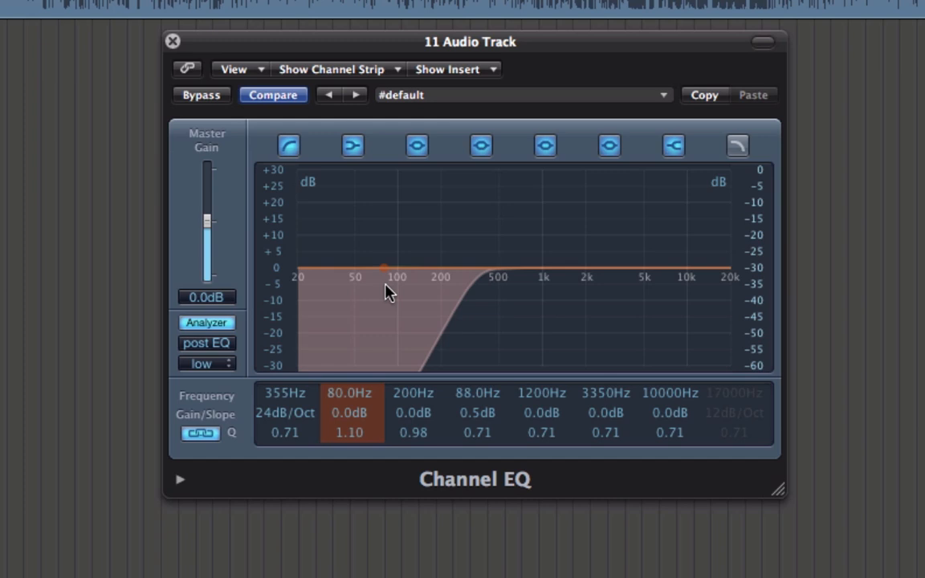
click(289, 146)
Switch the Analyzer to pre EQ, turn on the low cut filter, and start playback
click(226, 345)
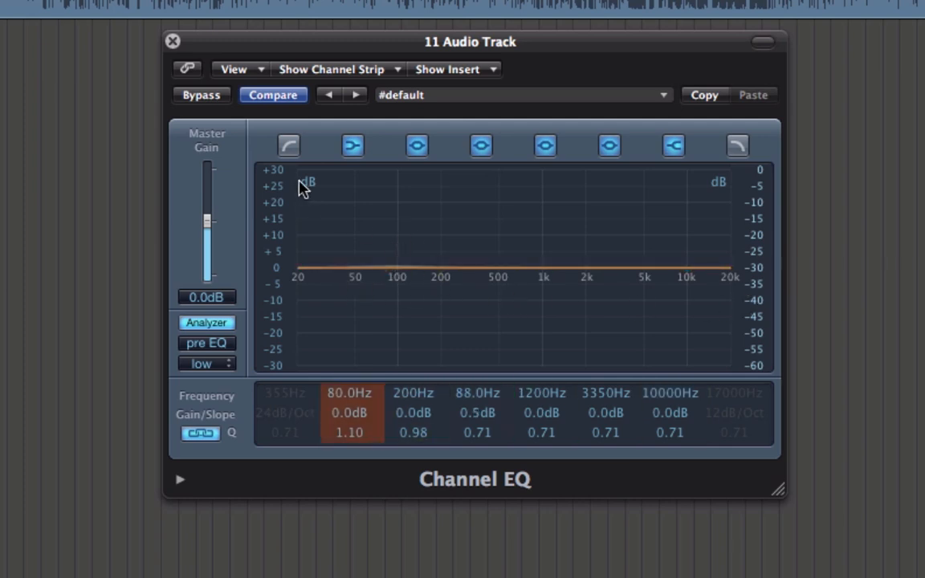
click(290, 146)
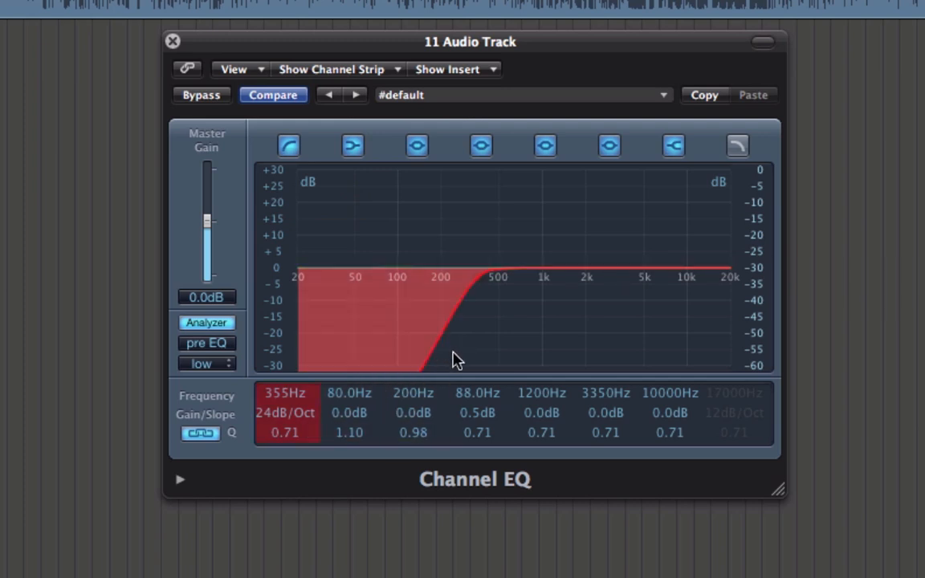
key(space)
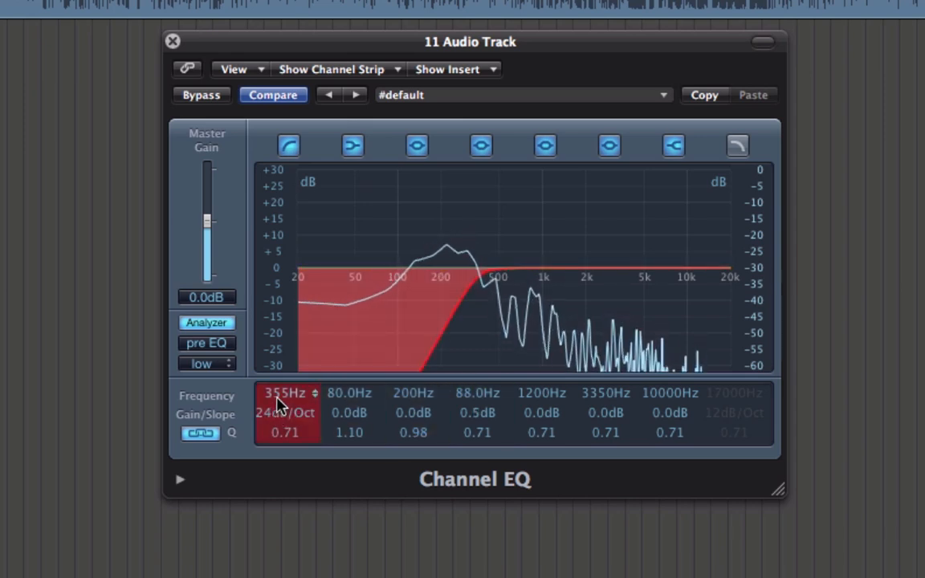
Sweep the low cut filter's frequency through 63 Hz and 220 Hz to 41.5 Hz during playback, and stop the track
drag(279, 402, 304, 528)
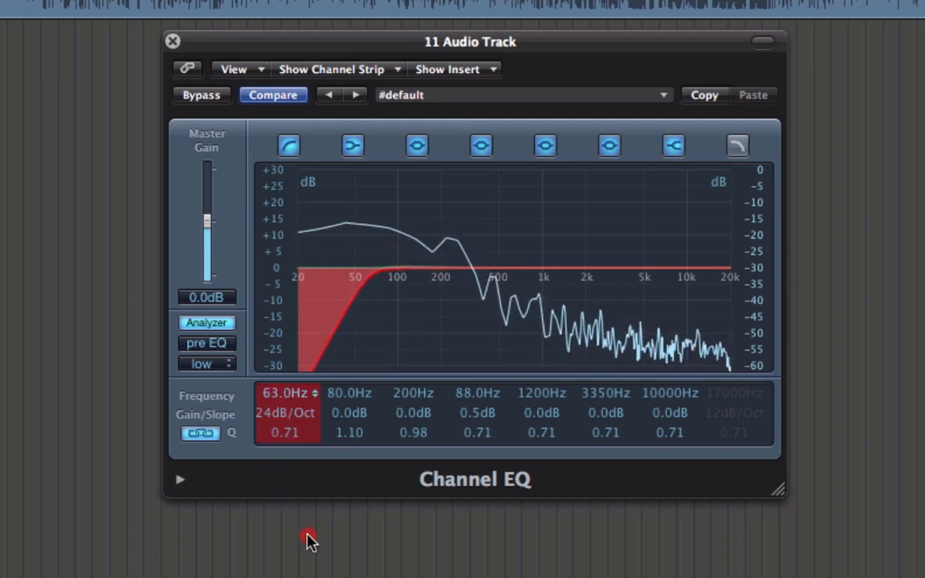
drag(309, 539, 276, 438)
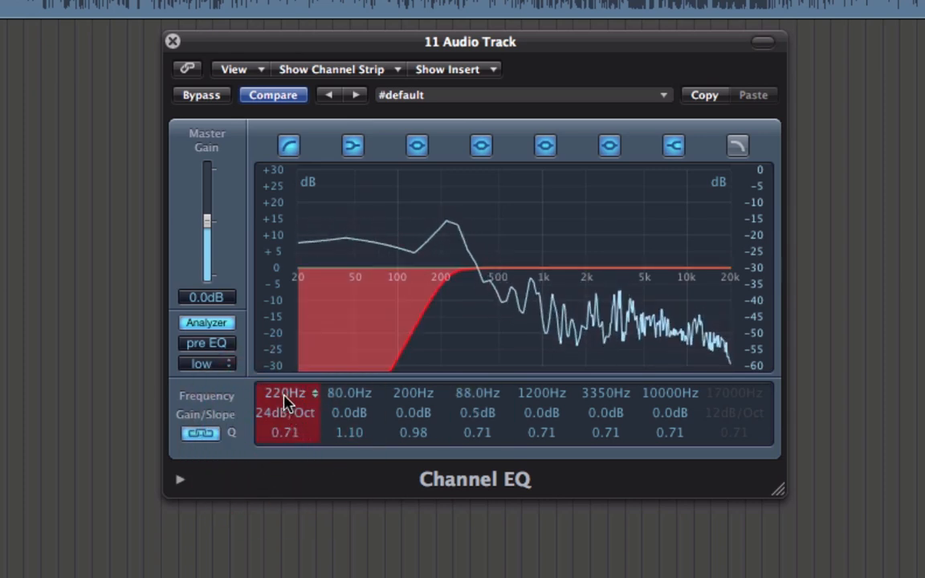
drag(285, 401, 316, 524)
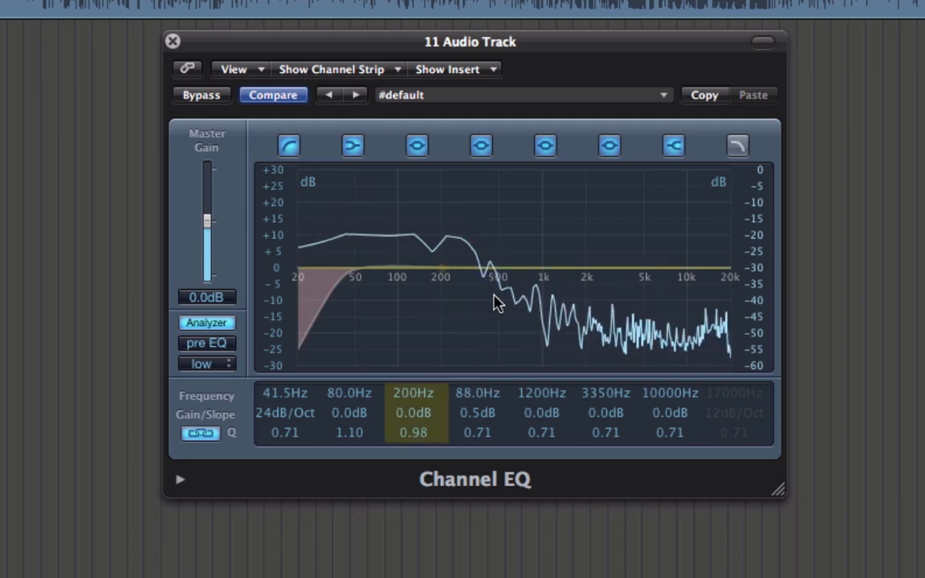
key(space)
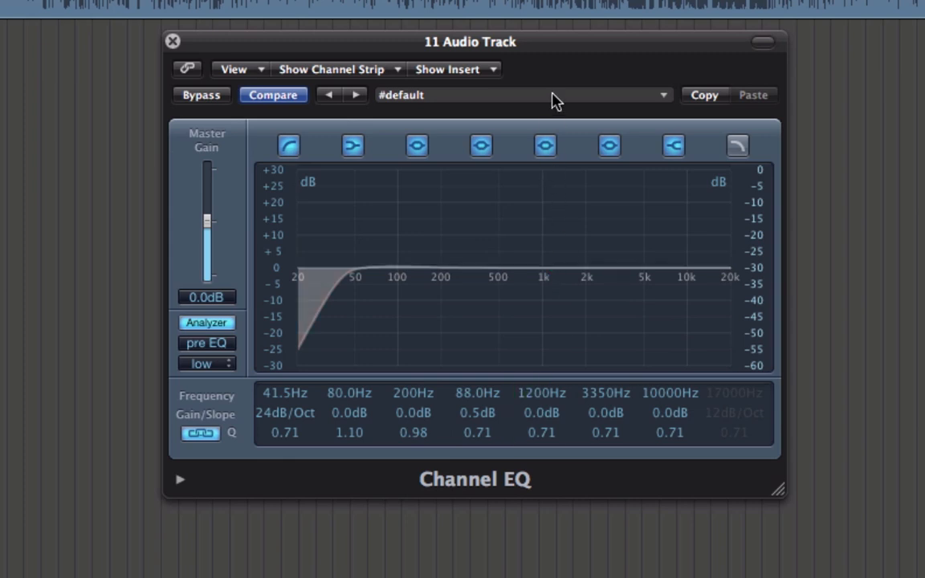
Browse the Channel EQ preset categories, including EQ Tools and Mastering, without loading a preset
click(606, 105)
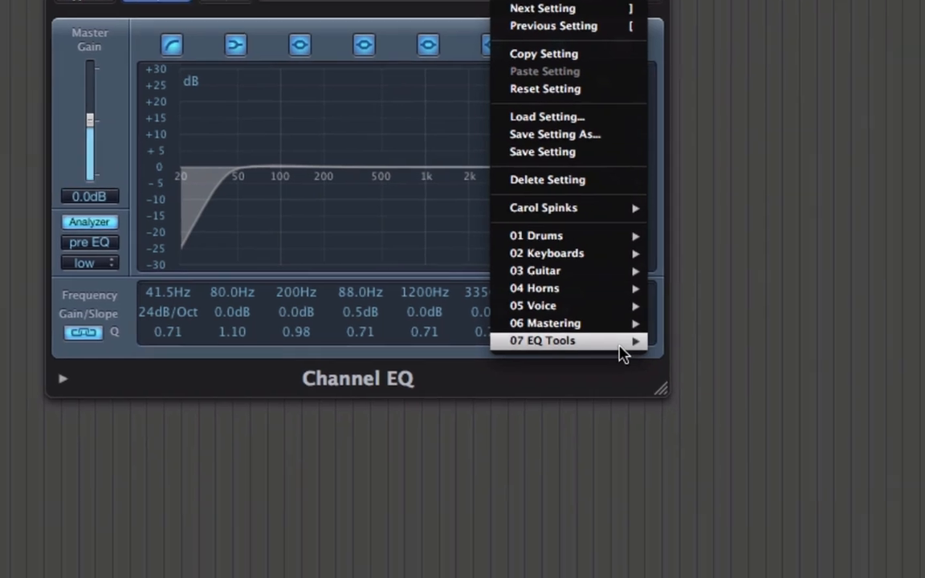
mouse_move(738, 447)
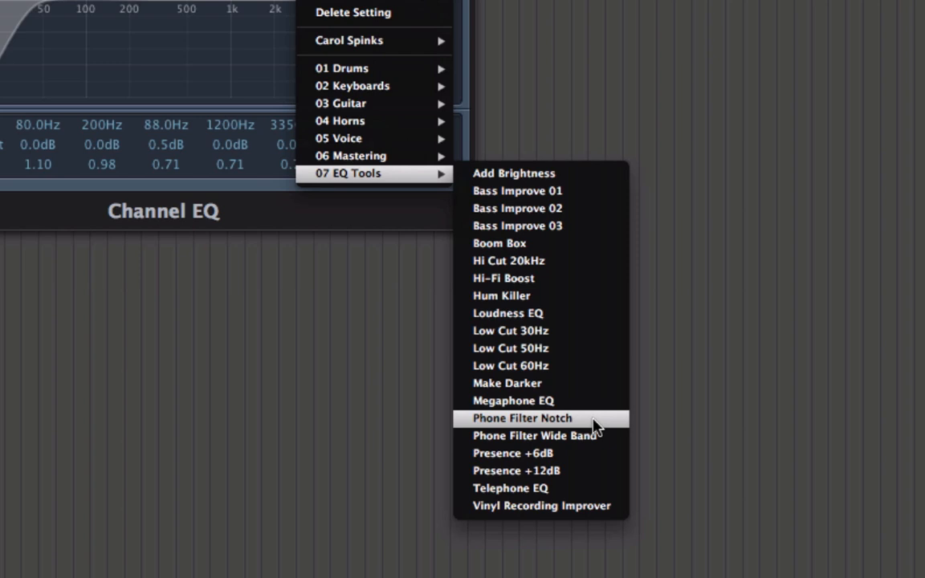
mouse_move(393, 164)
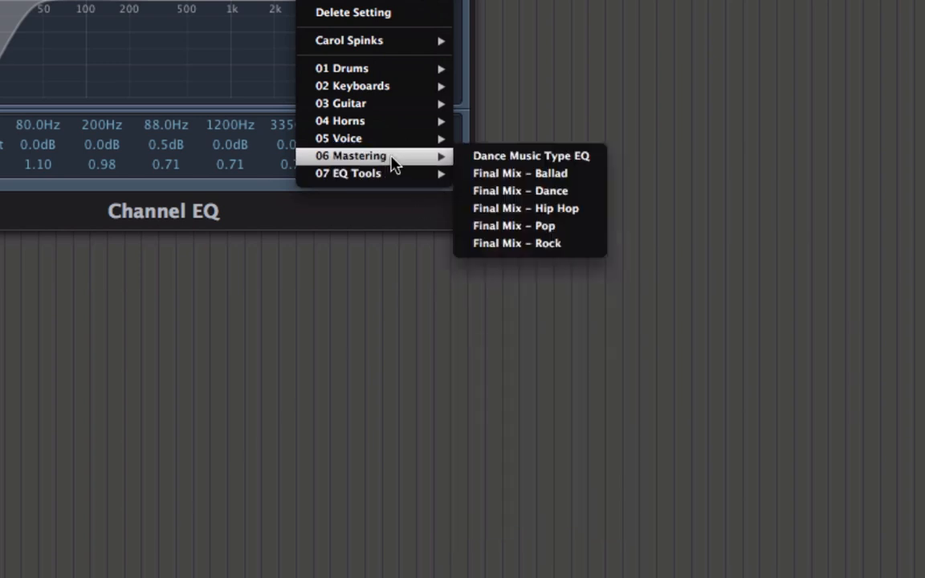
mouse_move(398, 145)
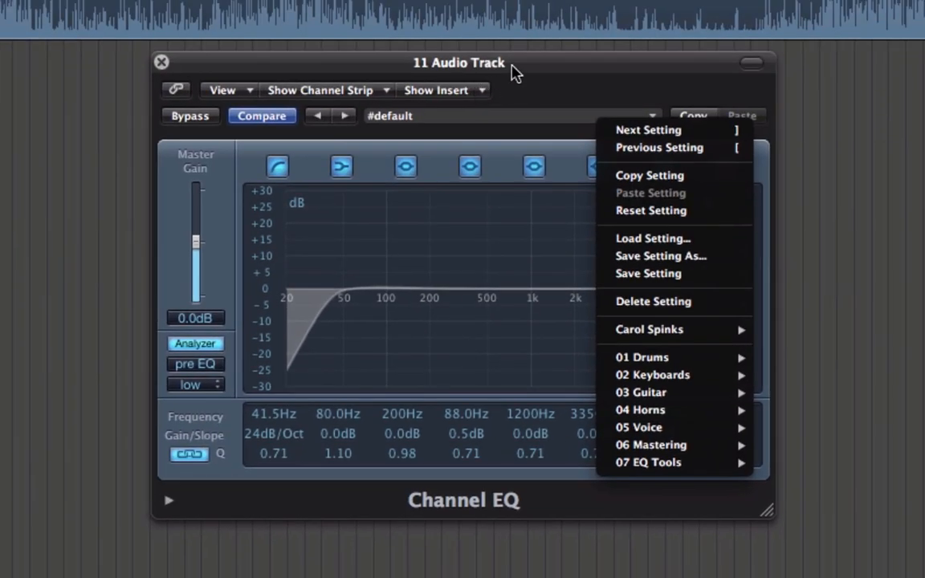
click(523, 66)
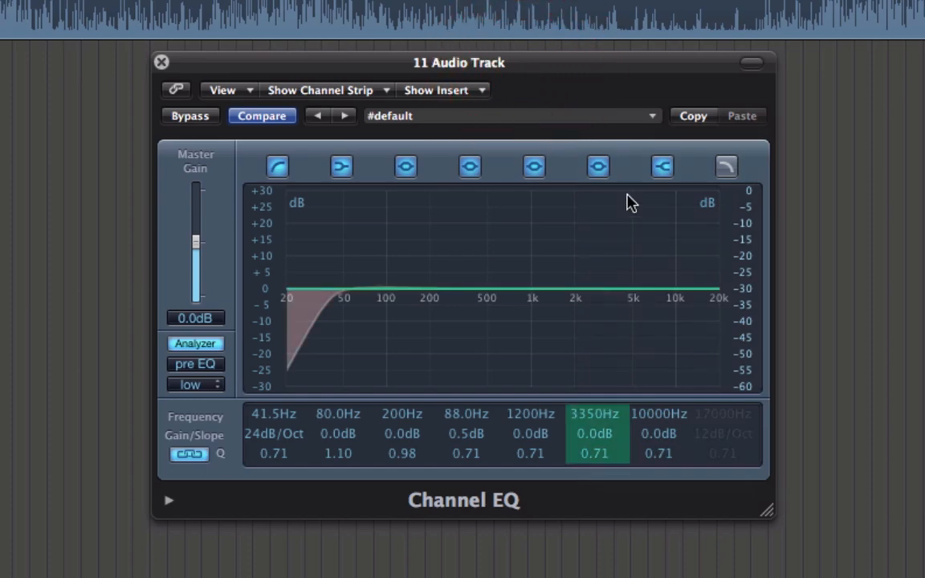